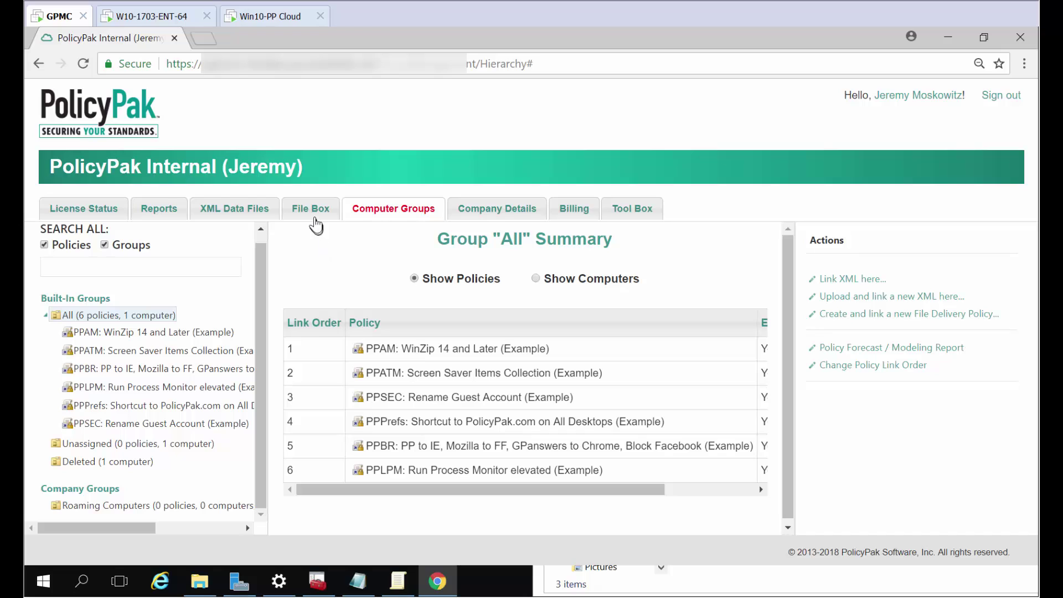
Upload the SampleVideo_720x480_5mb video from the local disk to the File Box.
left_click(314, 215)
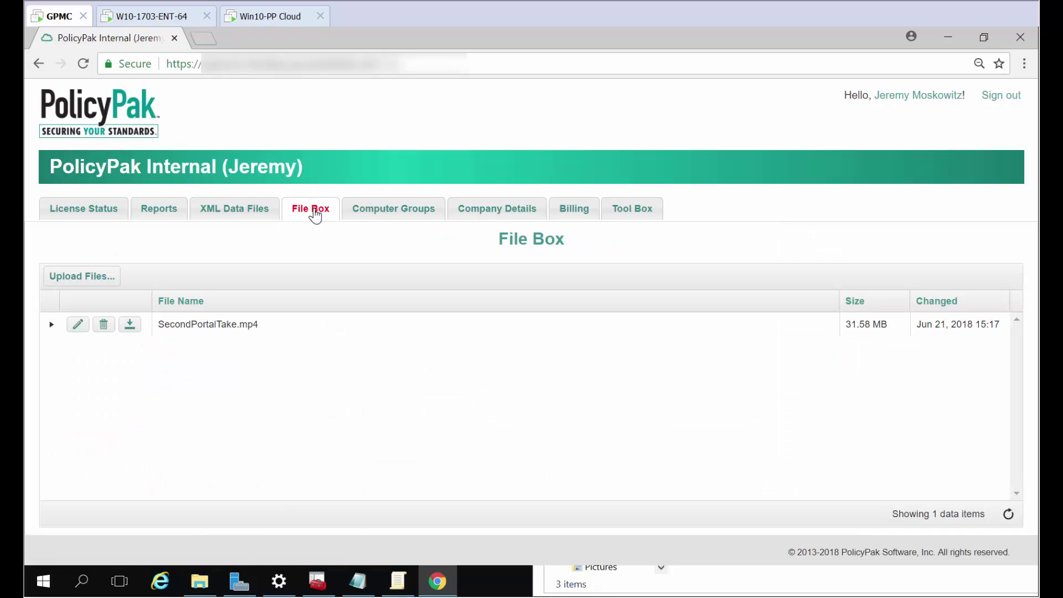
left_click(83, 276)
left_click(368, 184)
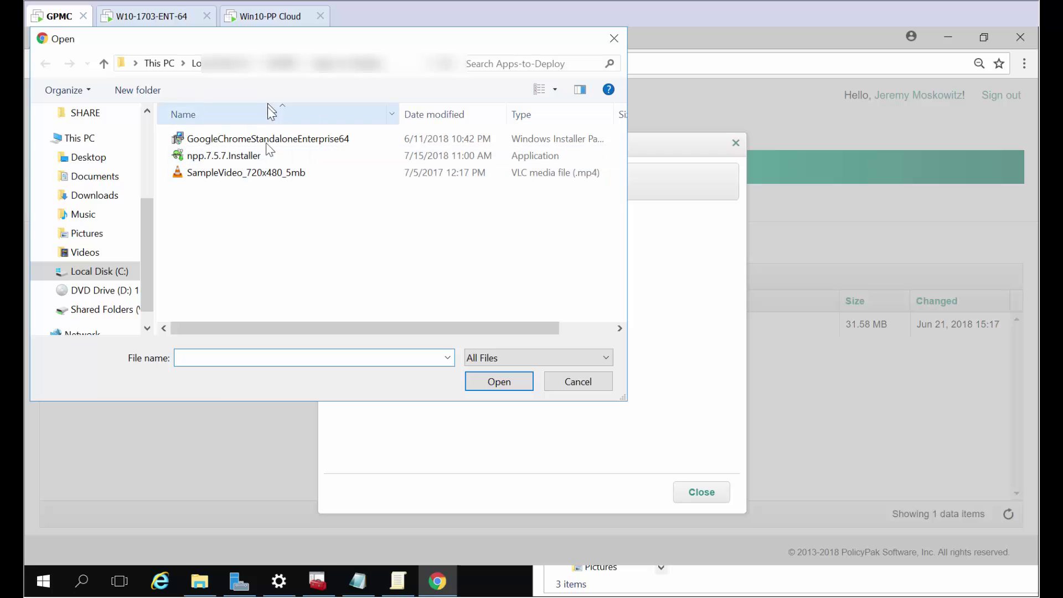
left_click(245, 177)
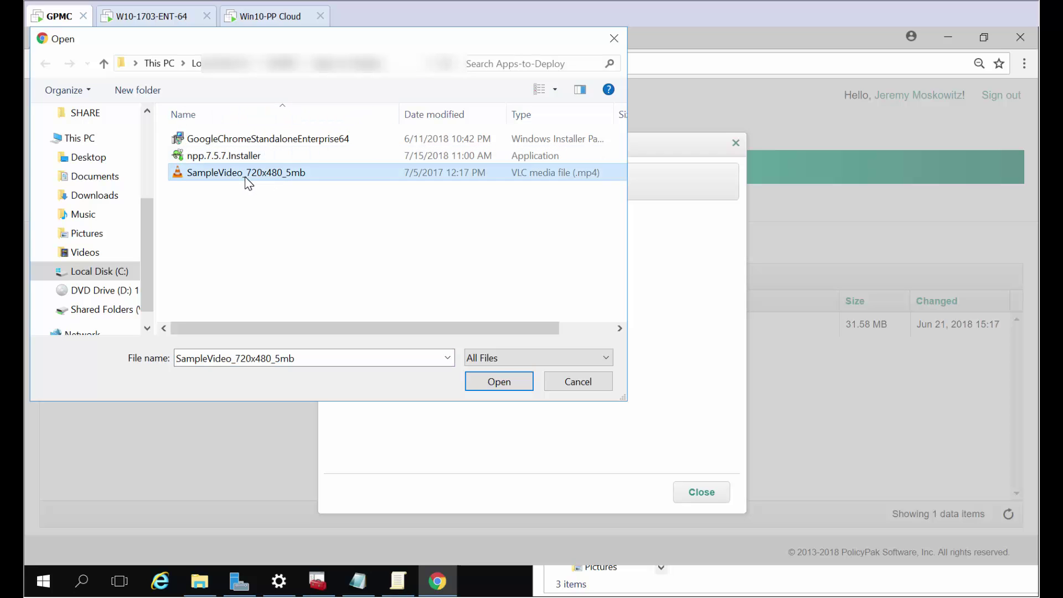
left_click(499, 383)
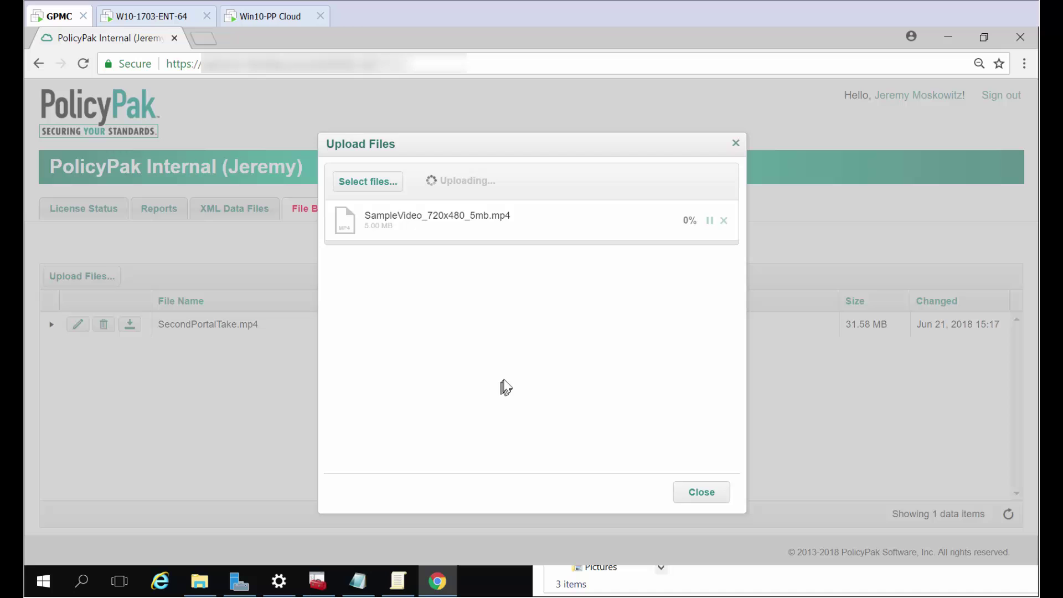
Upload GoogleChromeStandaloneEnterprise64 and npp.7.5.7.Installer together to the File Box, and close the upload dialog.
left_click(366, 185)
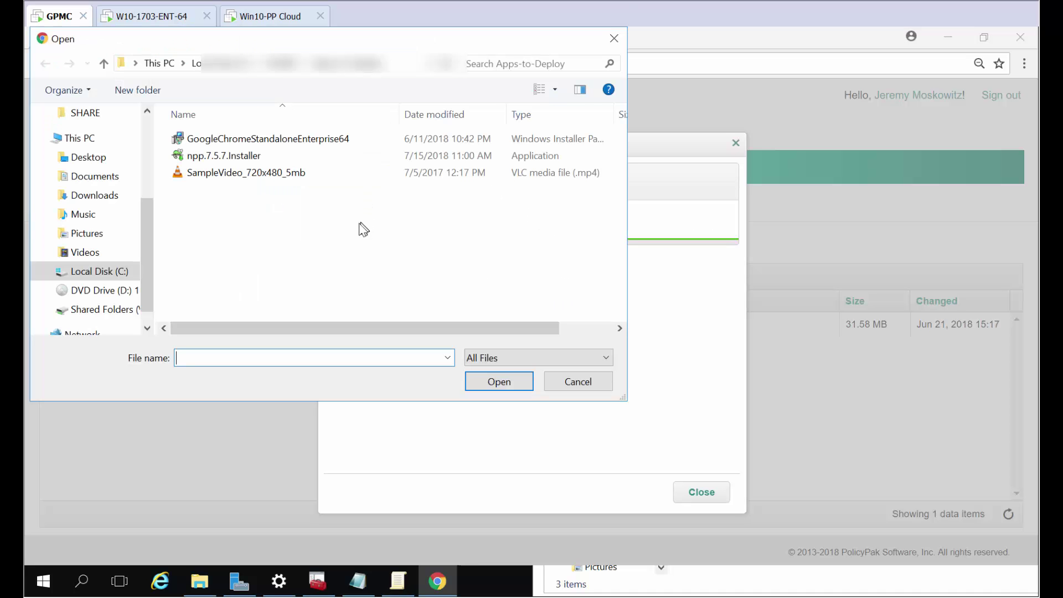
left_click(220, 158)
left_click(230, 143, "ctrl")
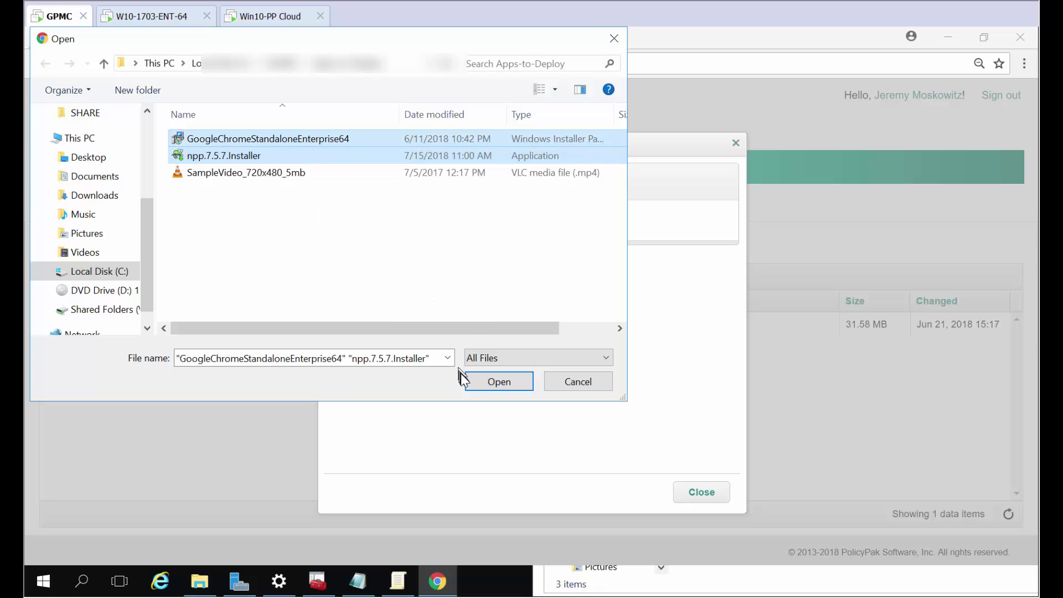
left_click(484, 389)
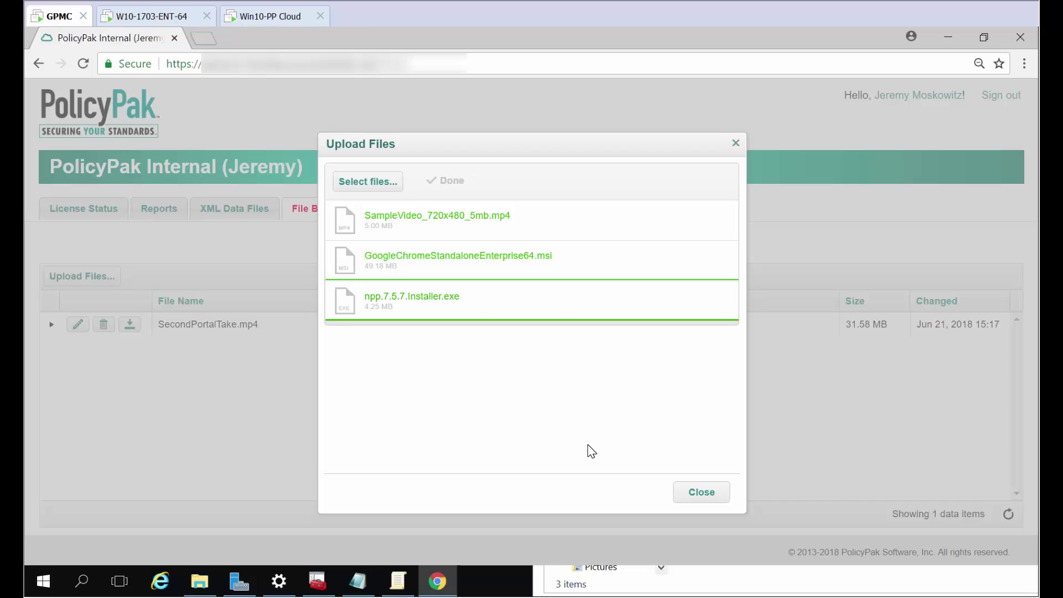
left_click(699, 499)
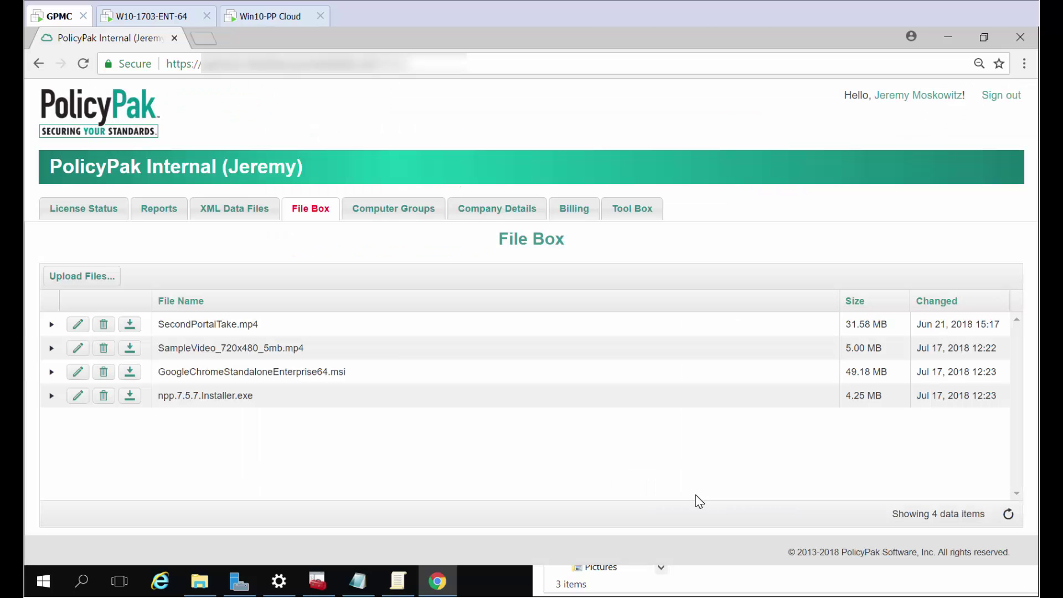
Create a File Delivery policy on the All group named "Everyone should watch this corporate movie", applied to all users who log on to the computer (switched mode).
left_click(393, 210)
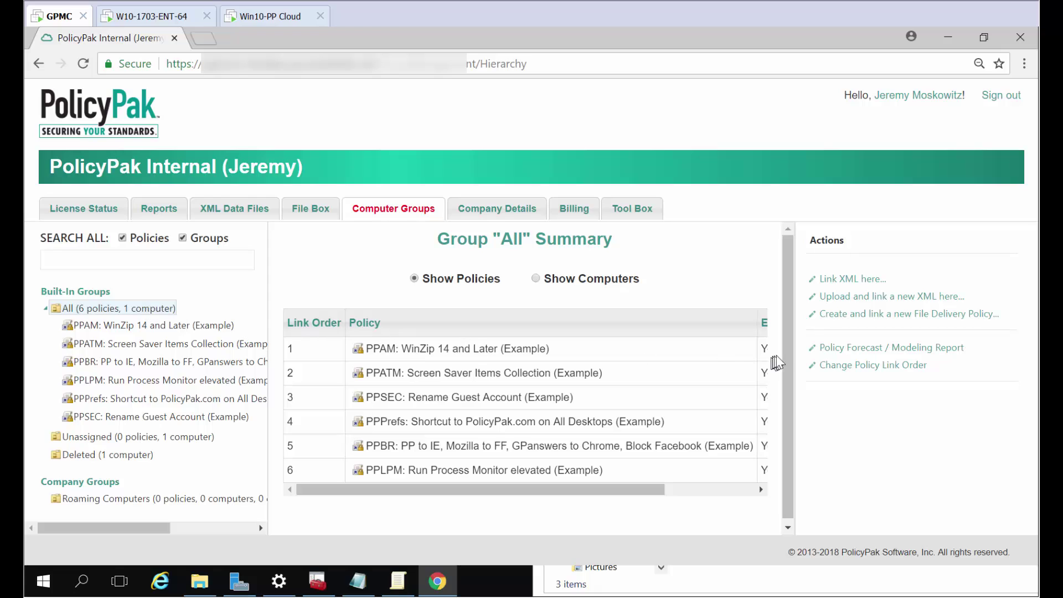
left_click(874, 319)
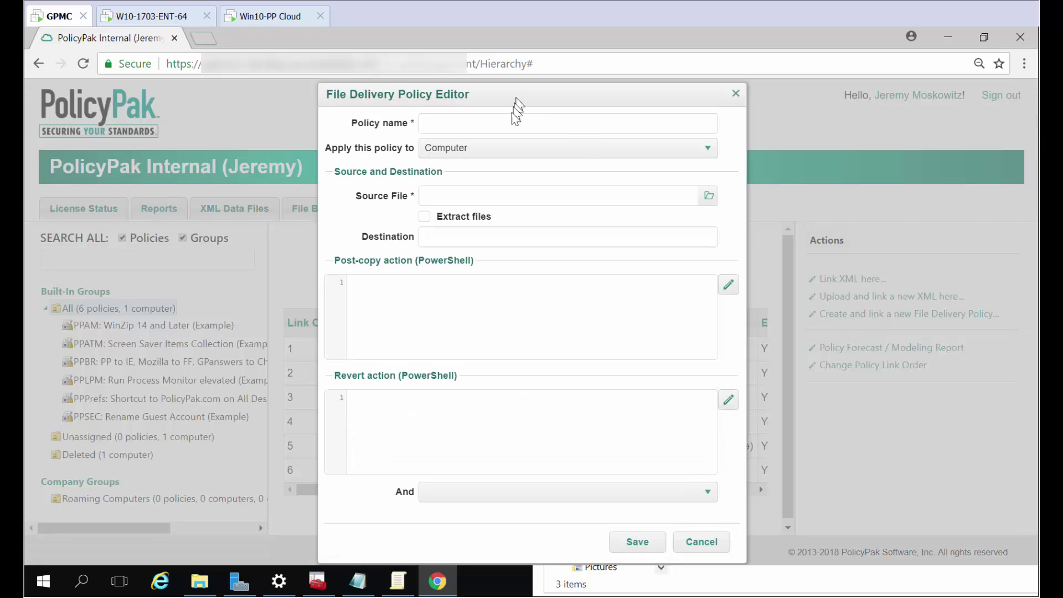
left_click(503, 126)
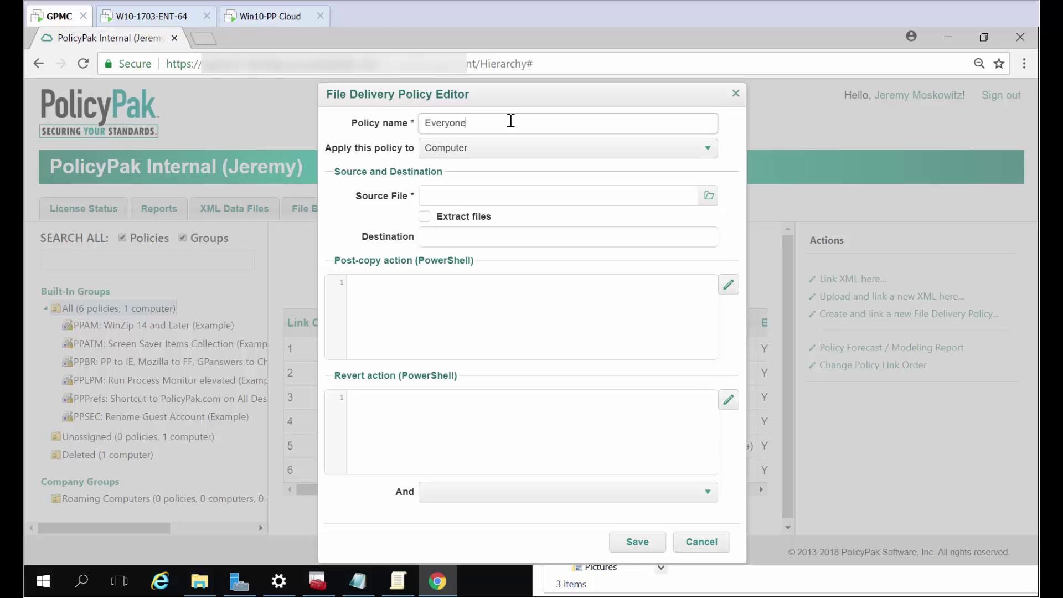
type("Everyone should watch this ")
type("corporate movie")
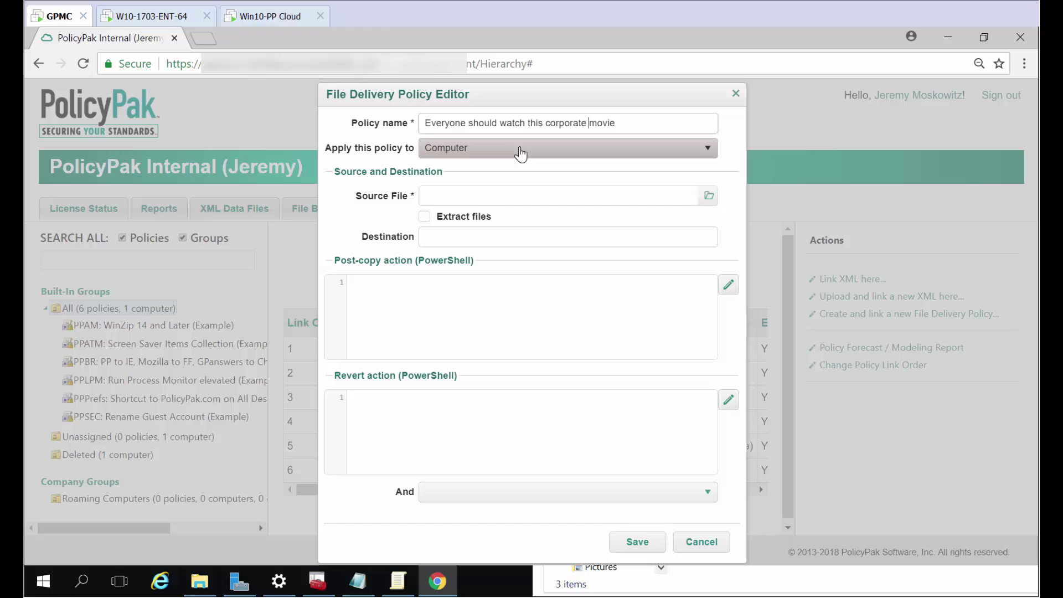
left_click(520, 153)
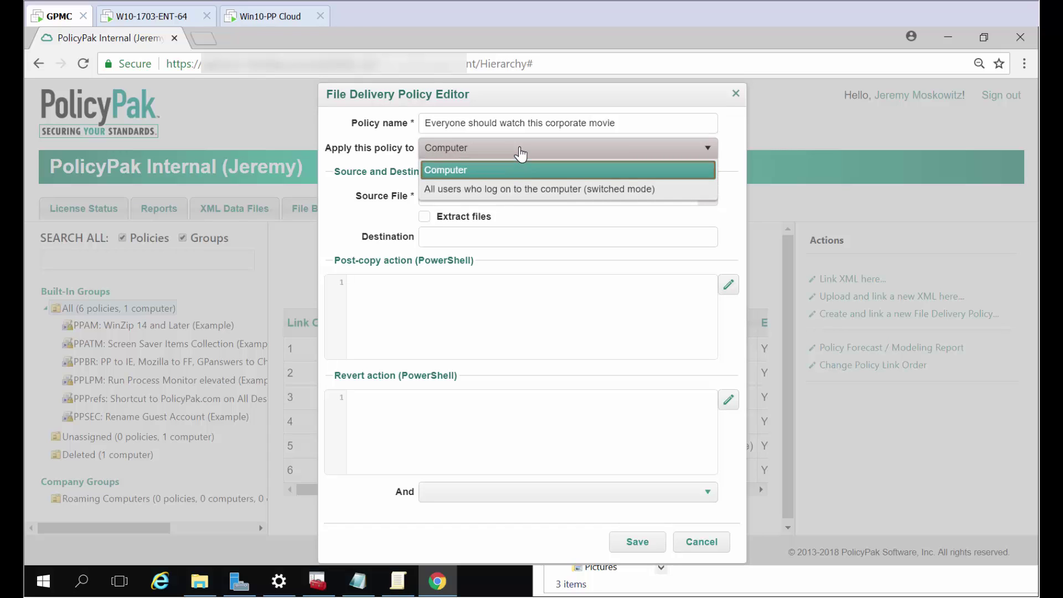
left_click(532, 190)
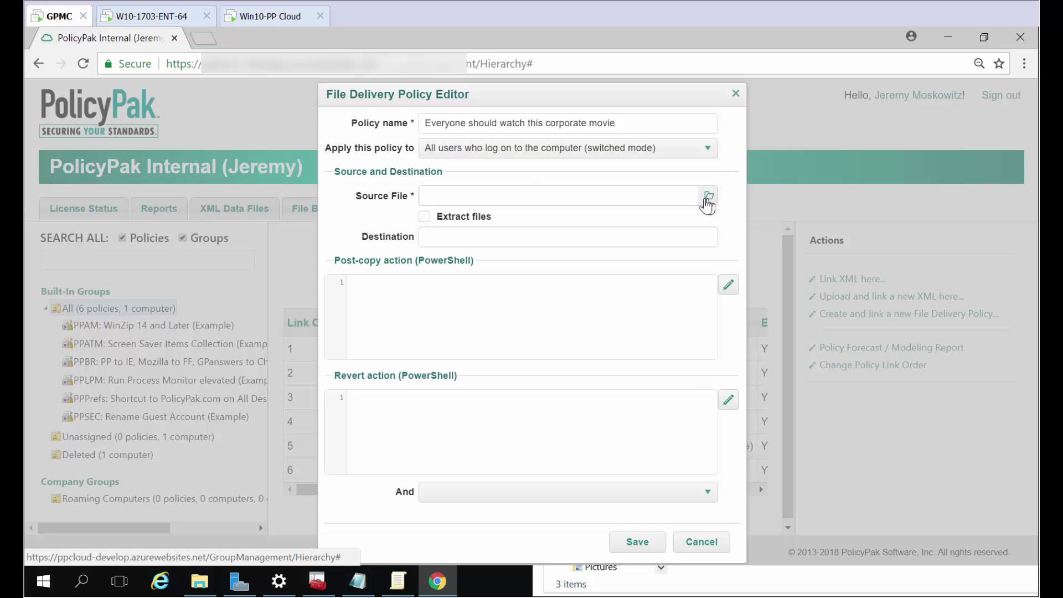
Choose SampleVideo_720x480_5mb.mp4 as the policy's source file.
left_click(708, 197)
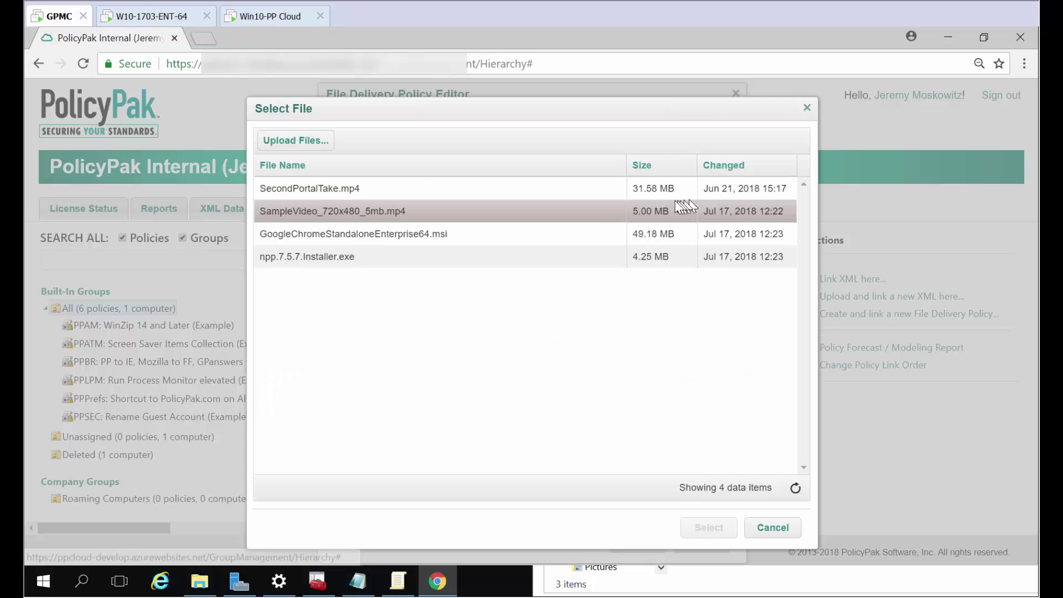
left_click(340, 213)
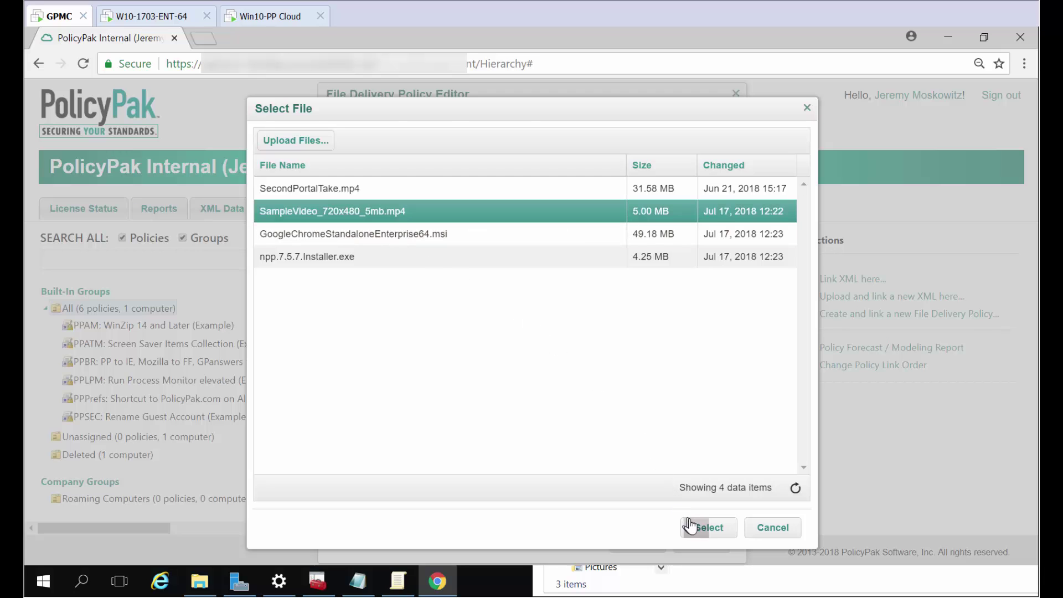
left_click(709, 527)
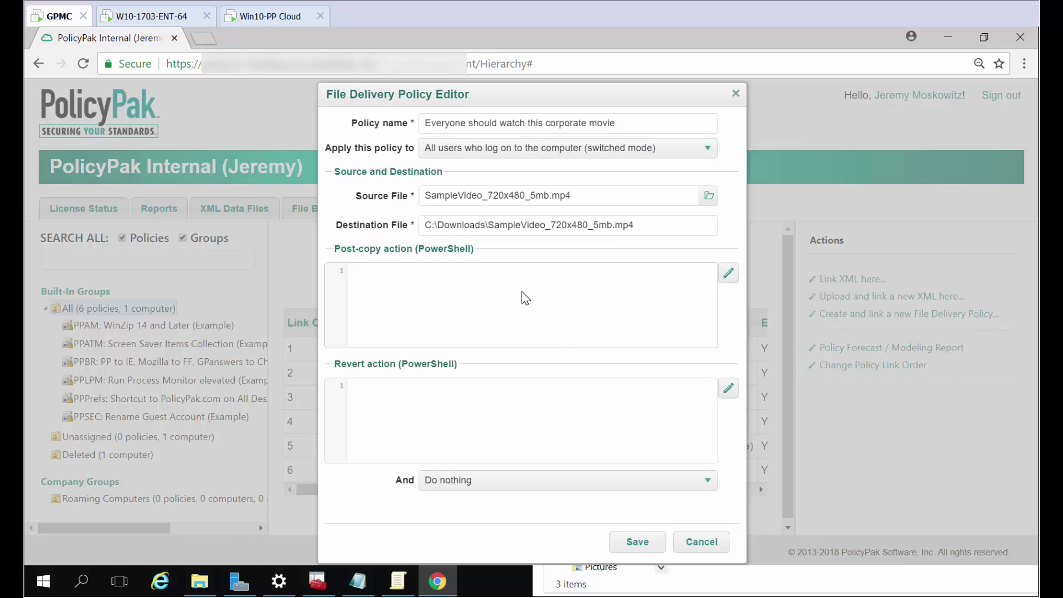
Replace the destination file with %userprofile%\Desktop\Movies\SampleVideo_720x480_5mb.mp4 copied from the Notepad notes, and save the policy.
left_click(485, 224)
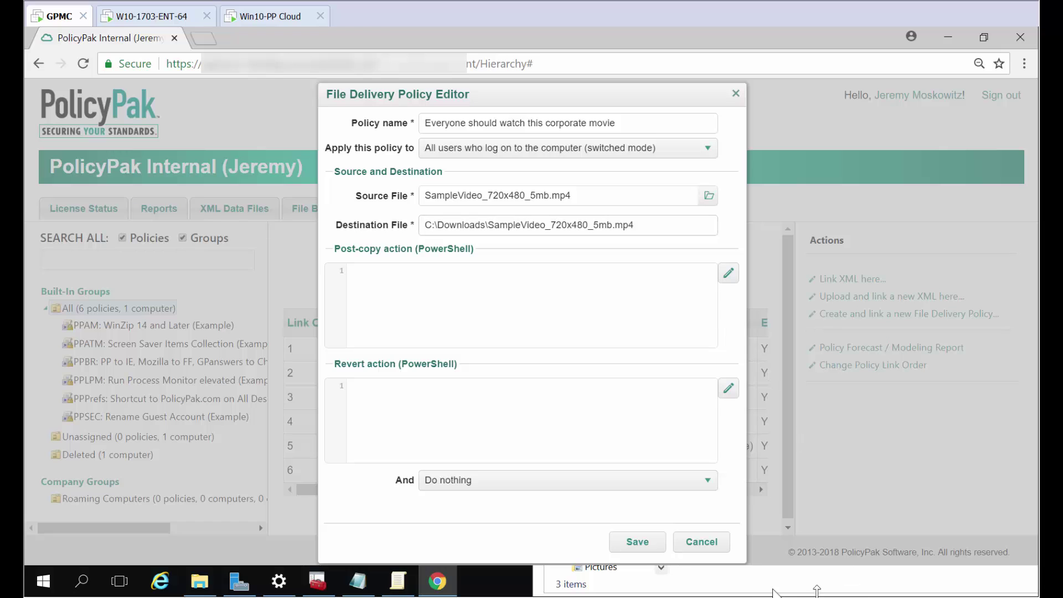
left_click(357, 581)
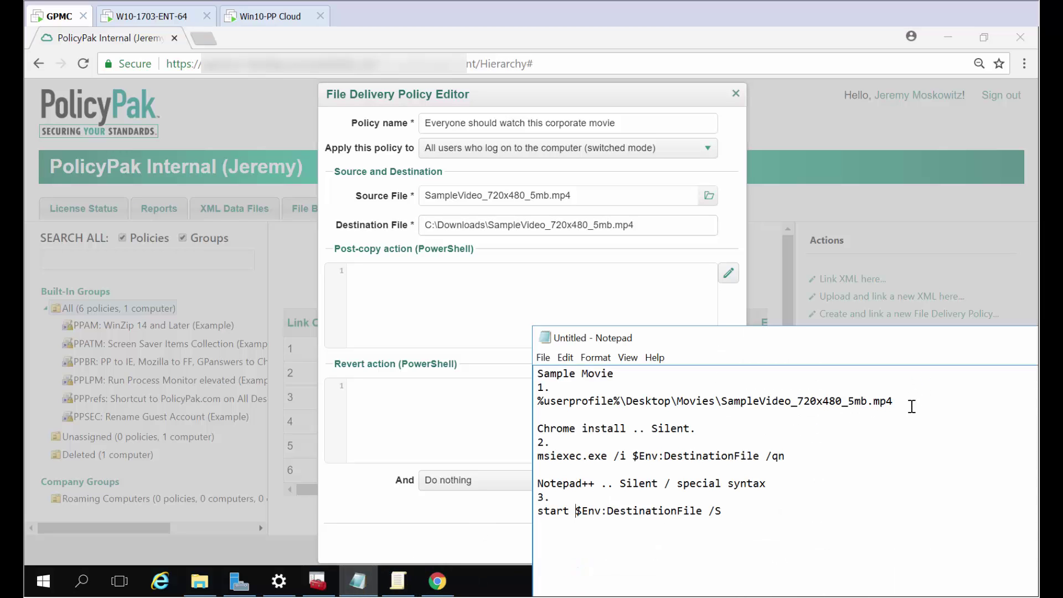
left_click(739, 414)
left_click_drag(739, 415, 534, 403)
key("ctrl+c")
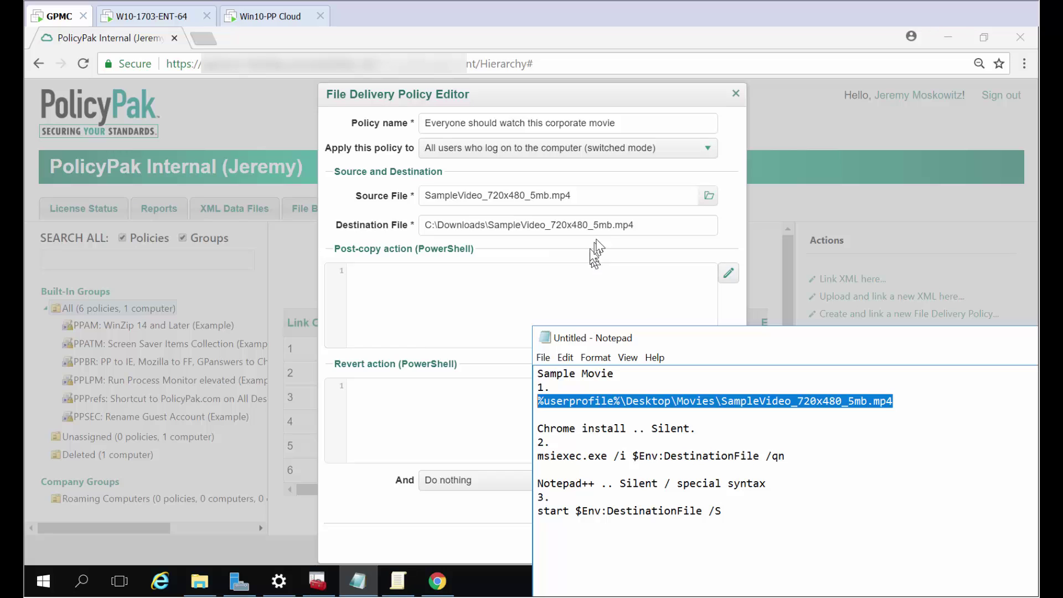
left_click(612, 227)
left_click_drag(634, 225, 369, 236)
key("ctrl+v")
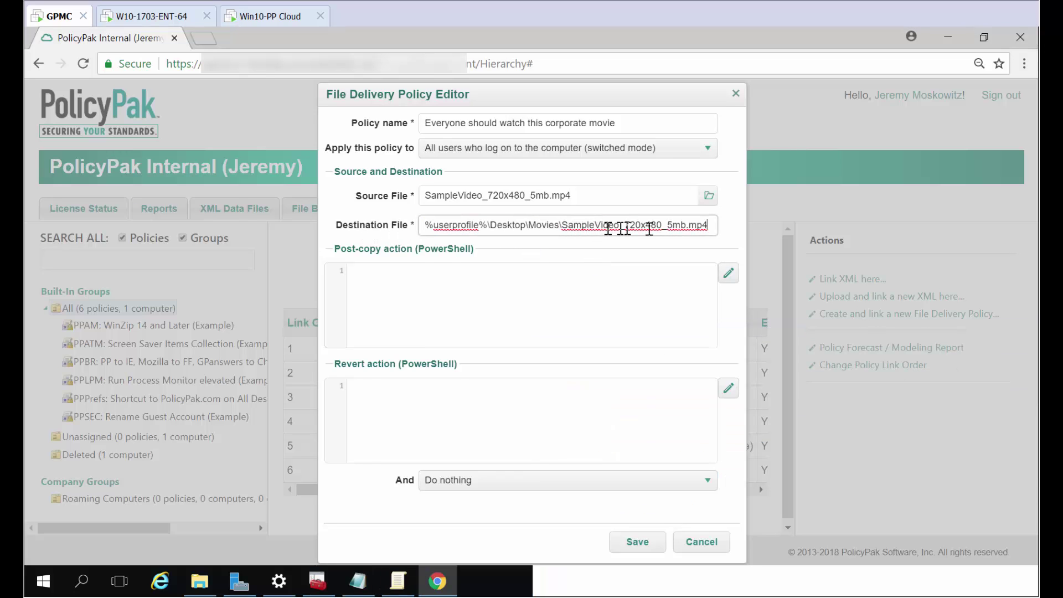
left_click(433, 294)
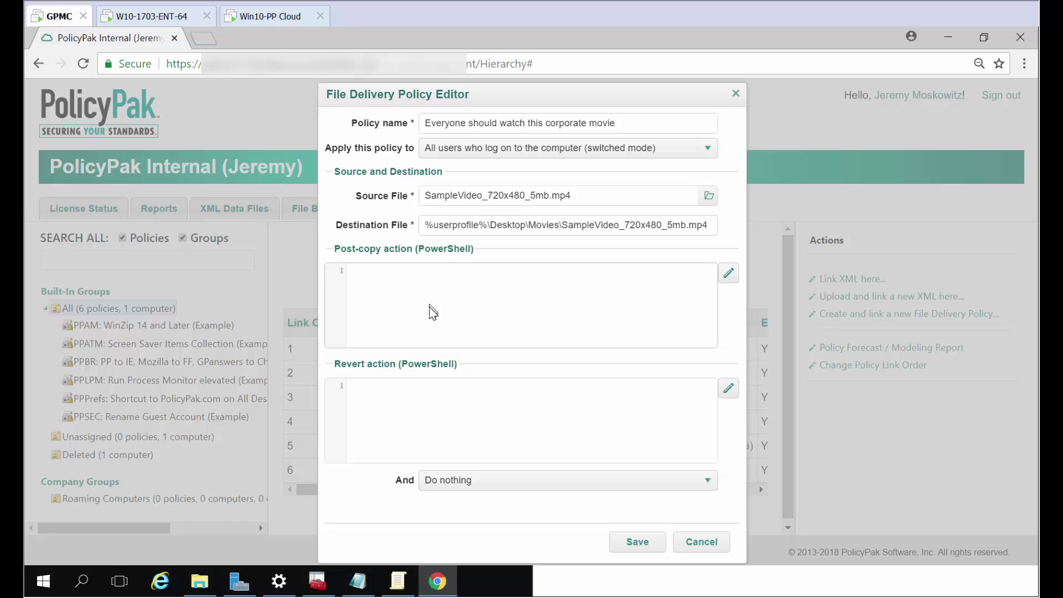
left_click(638, 543)
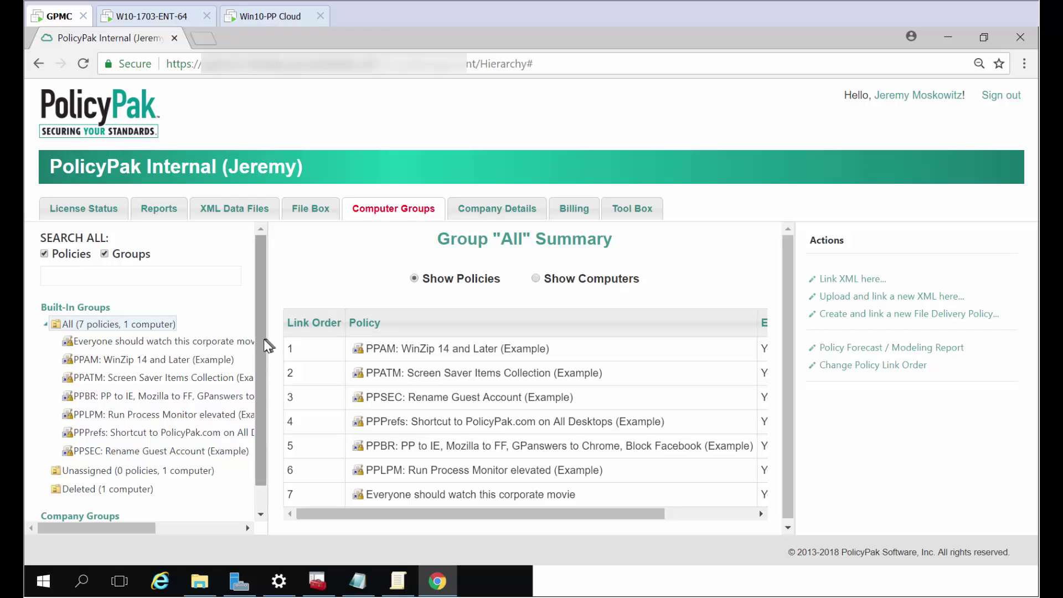
Create a File Delivery policy on the Roaming Computers group named "Deploy and Install Notepad++", applied to all users who log on to the computer (switched mode).
scroll(264, 354, "down", 1)
scroll(264, 368, "down", 2)
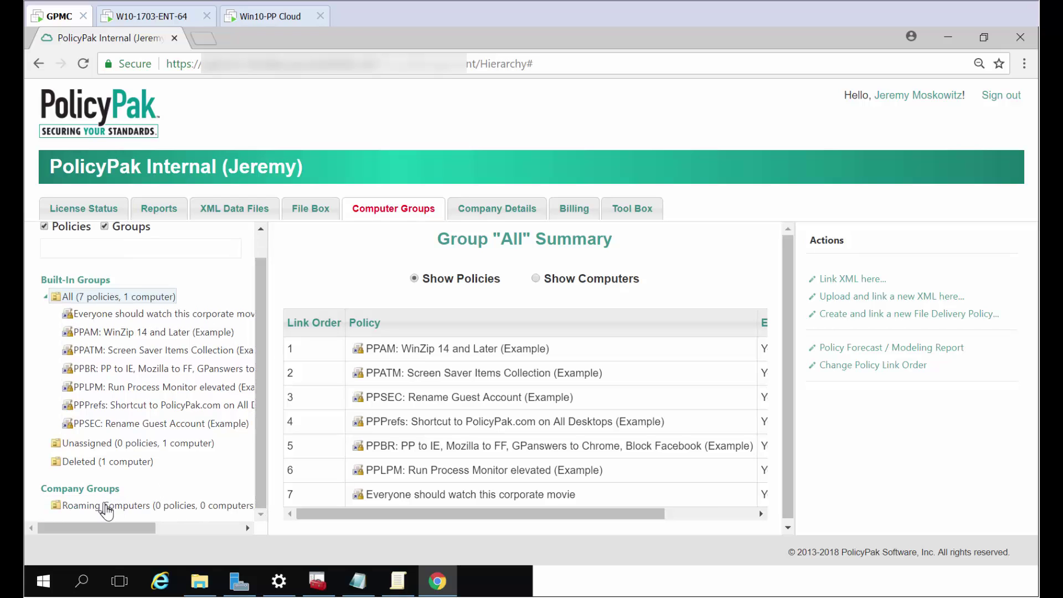
left_click(106, 506)
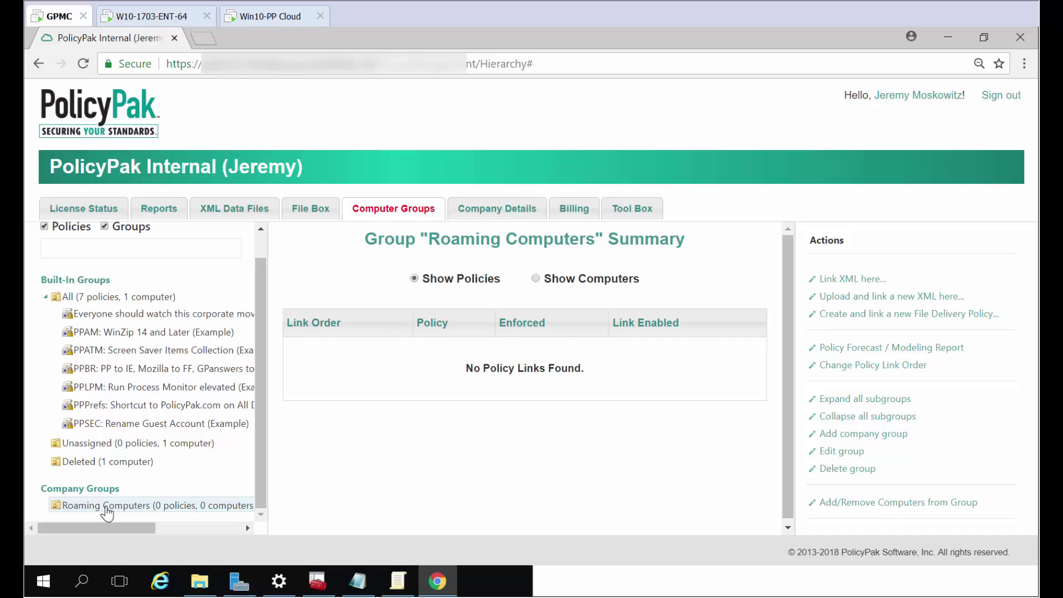
left_click(889, 314)
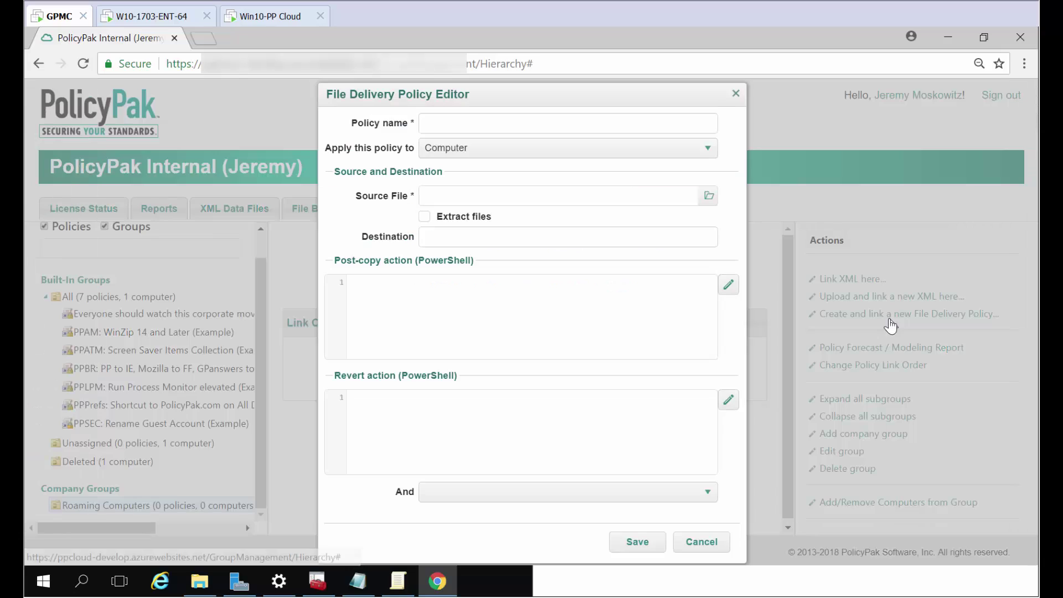
left_click(532, 125)
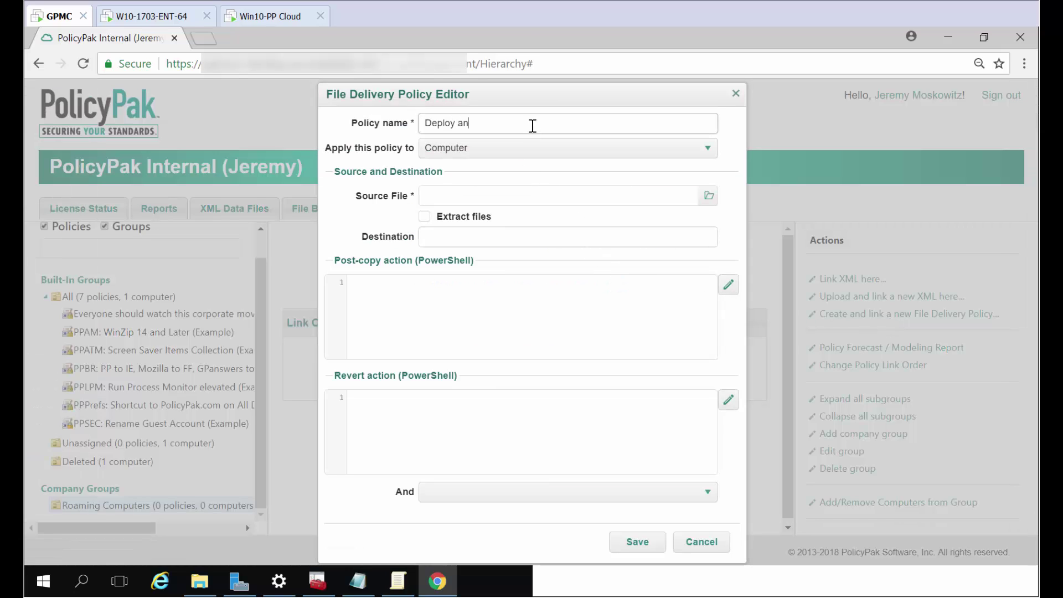
type("Deploy and Install Notepad++")
left_click(536, 149)
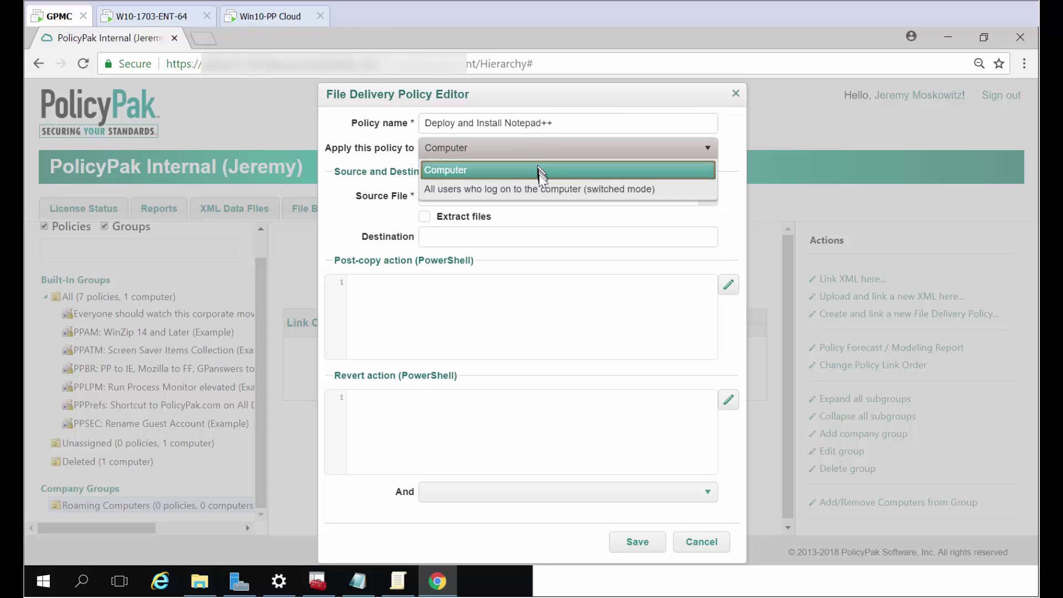
left_click(540, 187)
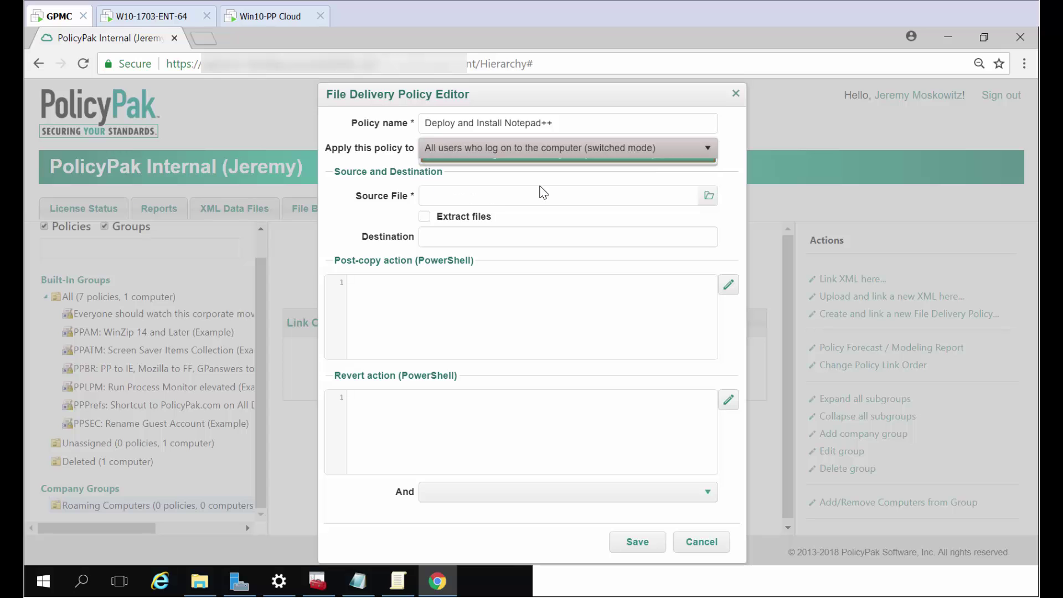
Choose npp.7.5.7.Installer.exe as the source file of the Notepad++ policy.
left_click(707, 197)
left_click(705, 207)
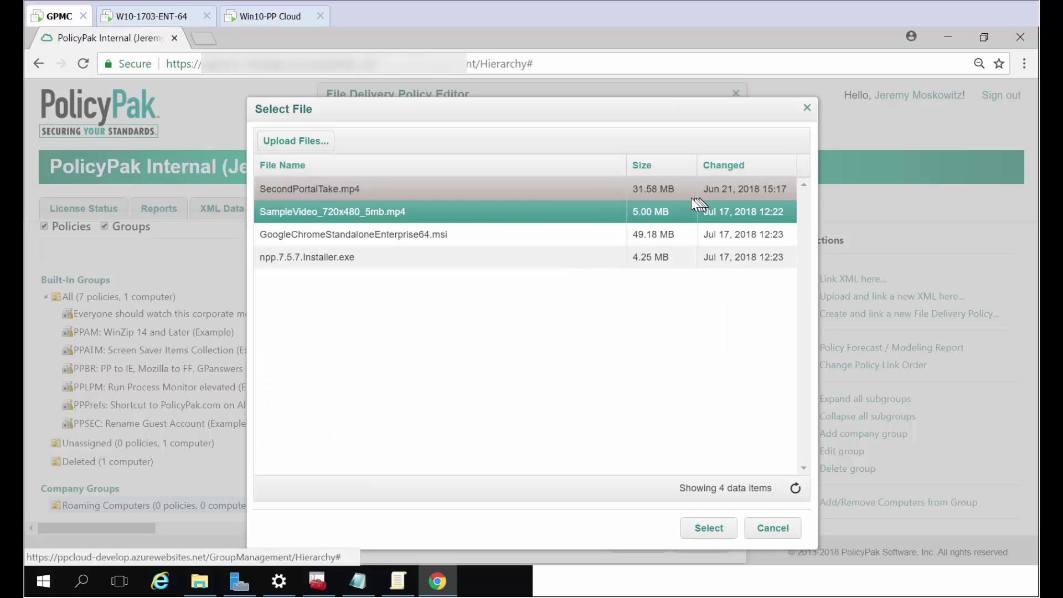
left_click(332, 258)
left_click(719, 532)
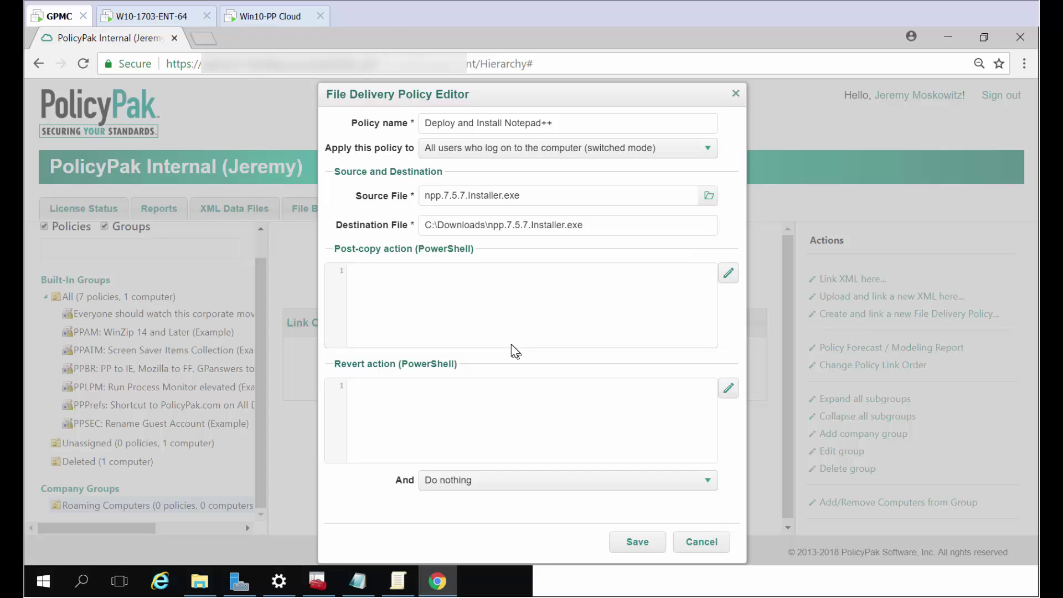
Set the Notepad++ policy's post-copy action to start $Env:DestinationFile /S, copied from the Notepad notes, and save the policy.
left_click(845, 591)
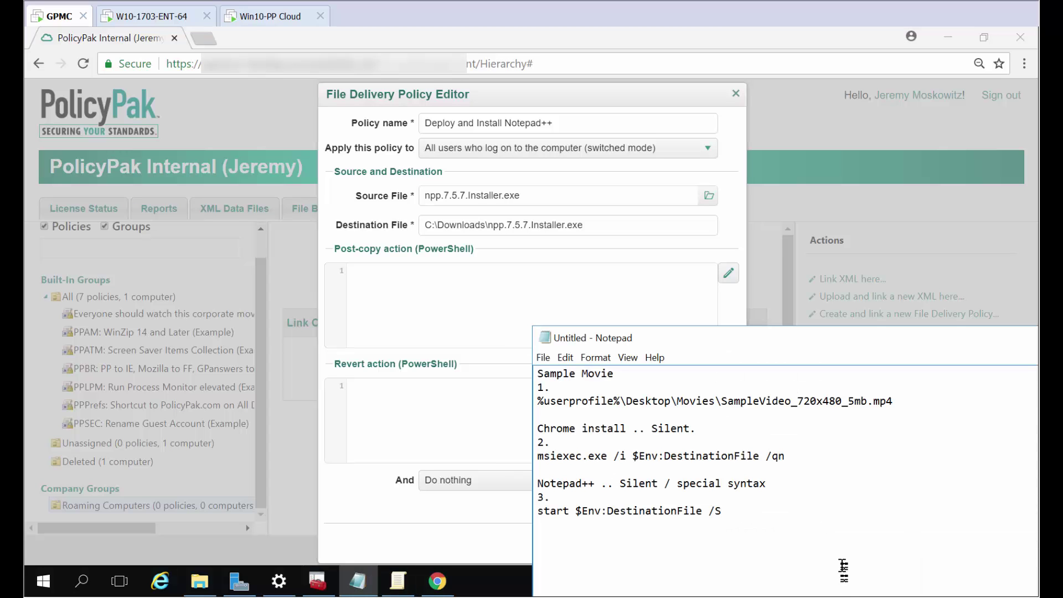
left_click_drag(723, 510, 538, 511)
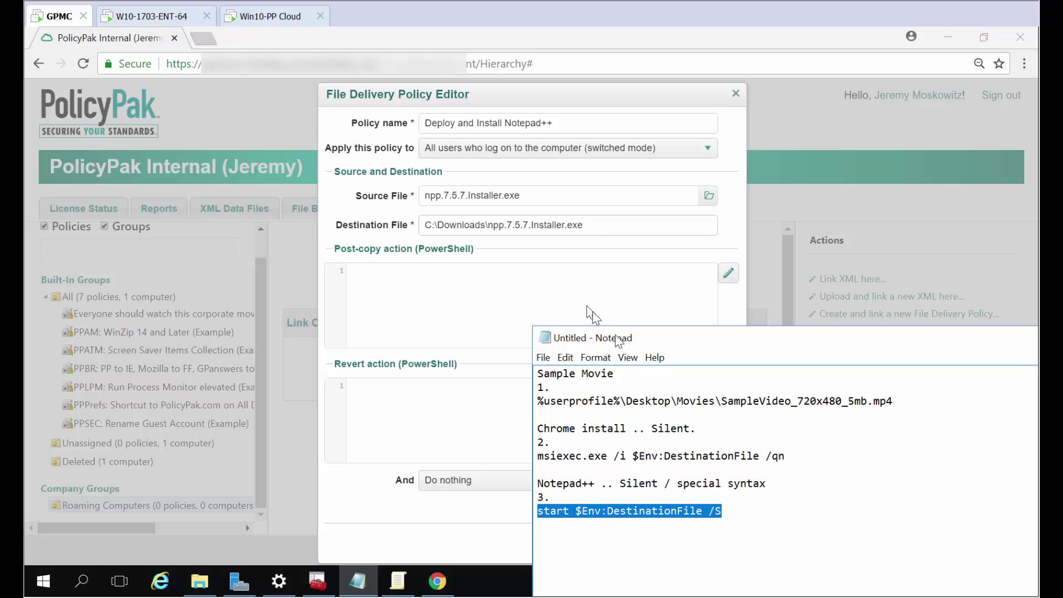
right_click(689, 510)
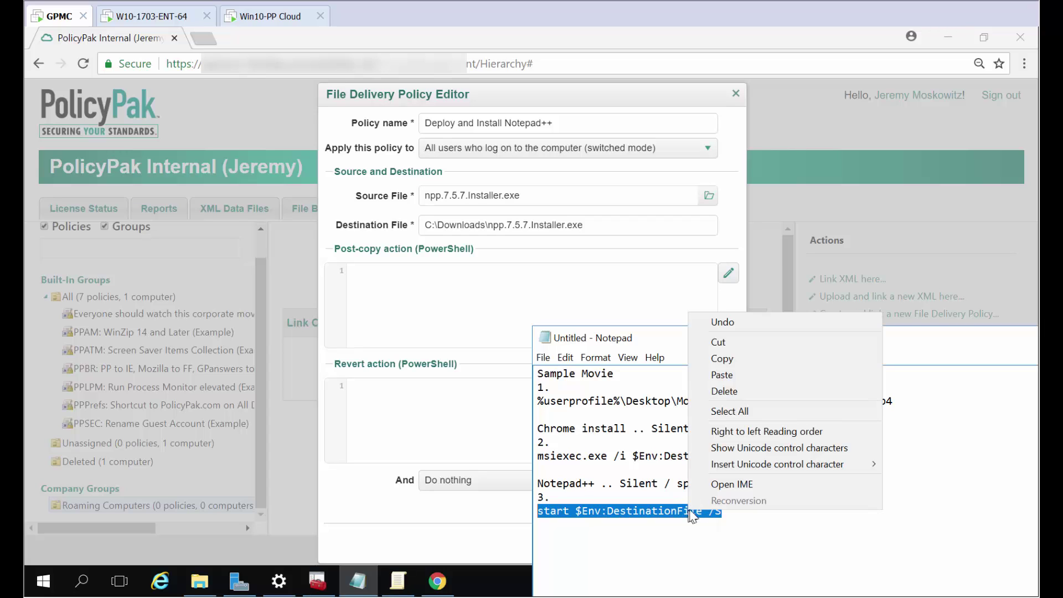
left_click(721, 359)
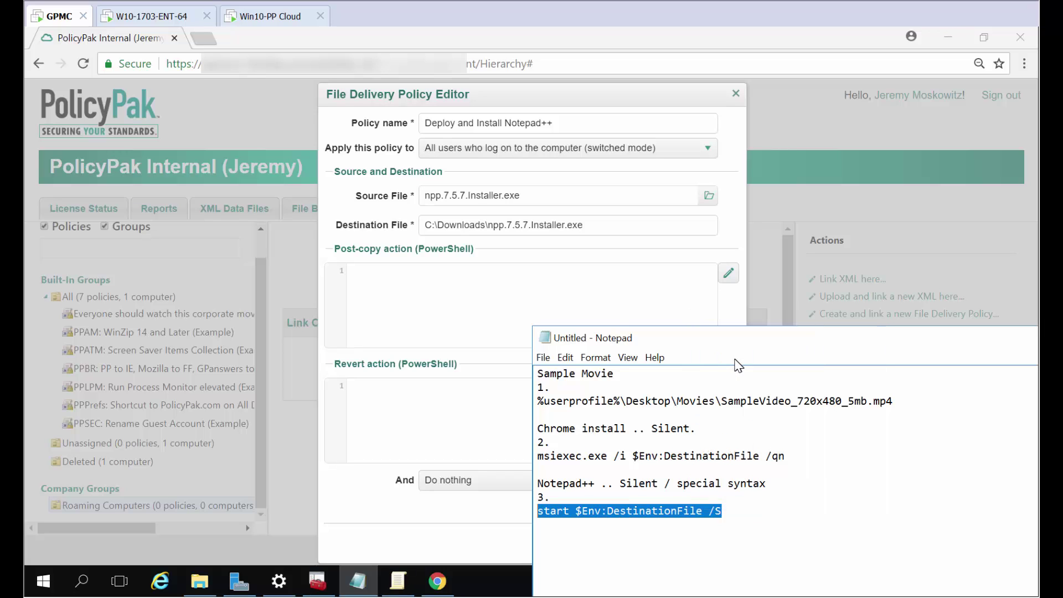
left_click(535, 283)
key("ctrl+v")
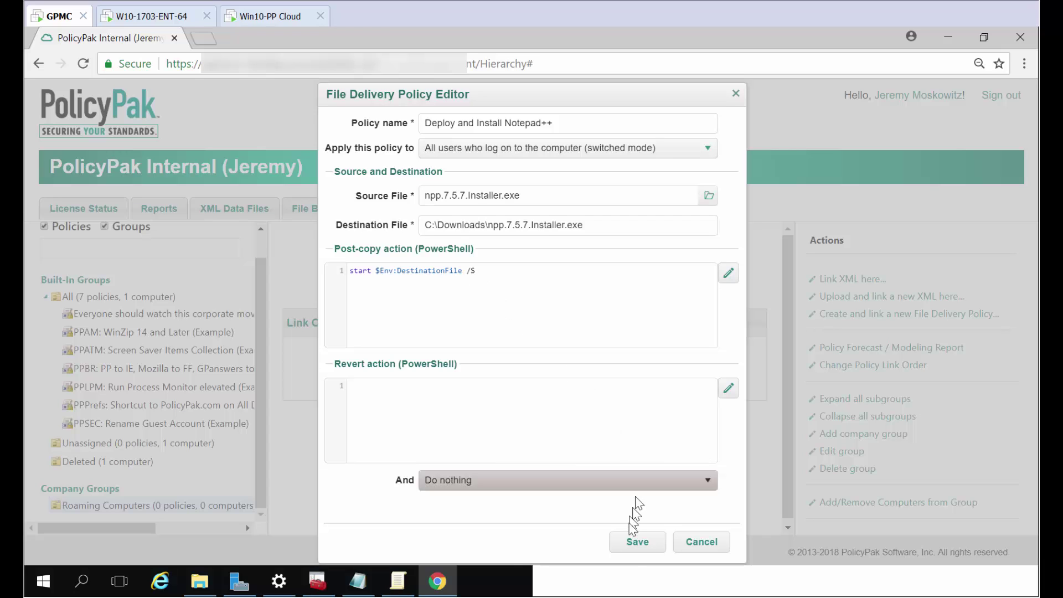
left_click(640, 544)
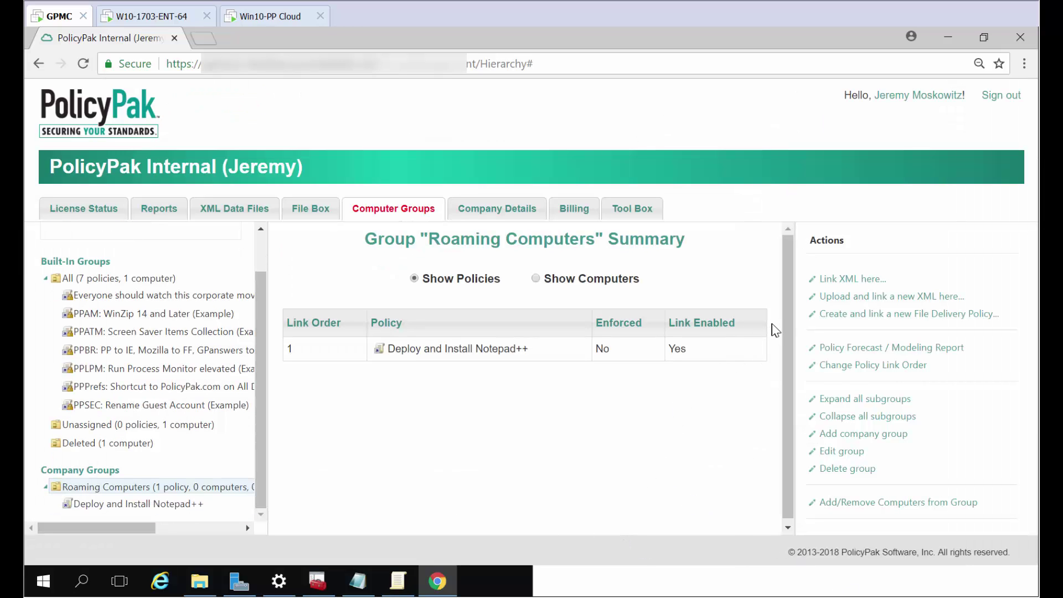
Create a File Delivery policy on Roaming Computers named "Install Google Chrome MSI", for all users (switched mode), with GoogleChromeStandaloneEnterprise64.msi as the source file.
left_click(868, 314)
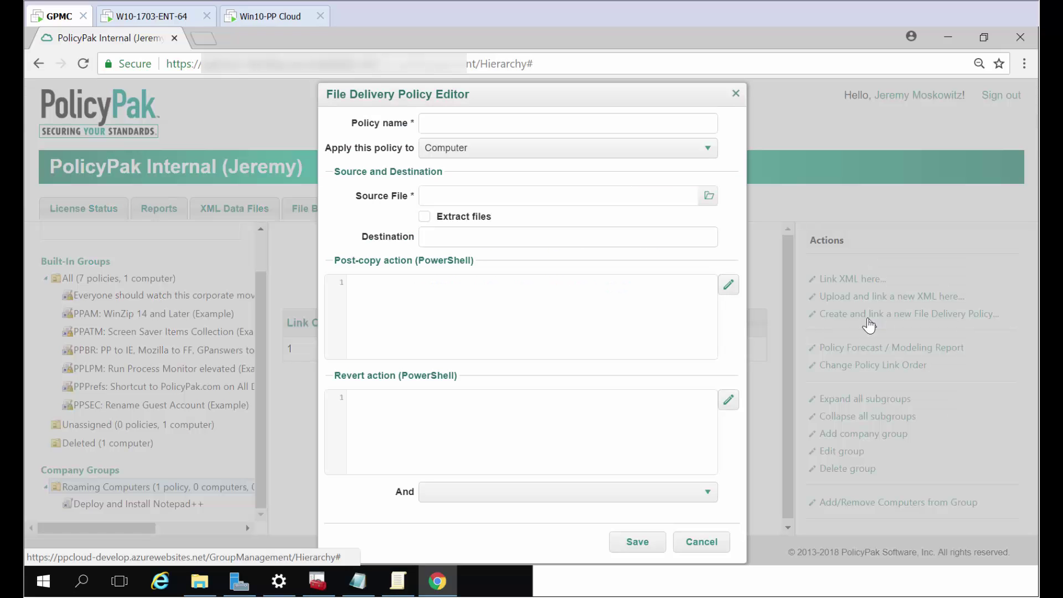
left_click(537, 122)
type("Install Google Chrome M")
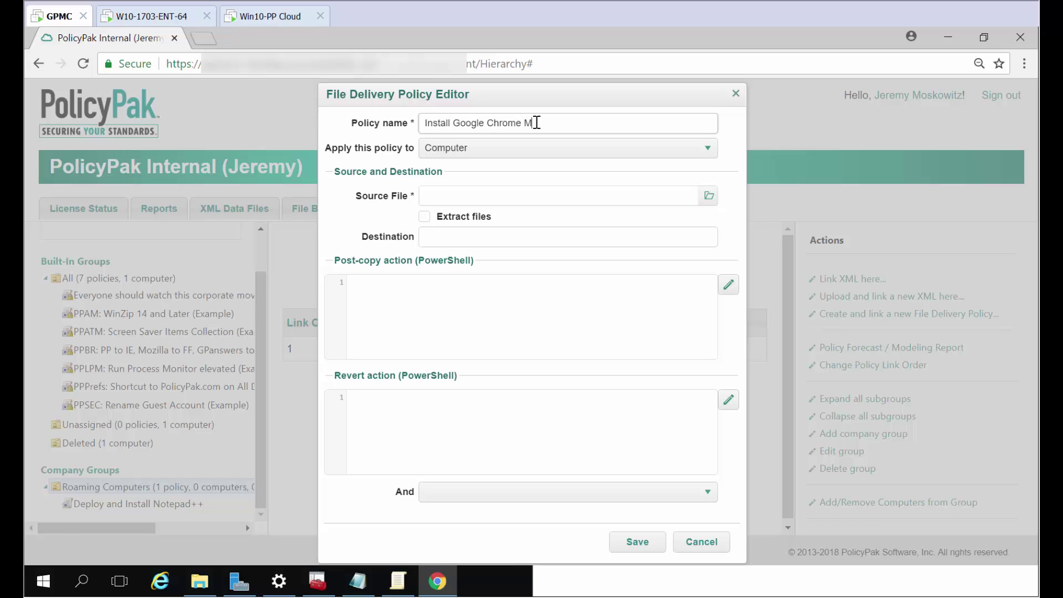
type("SI")
left_click(516, 147)
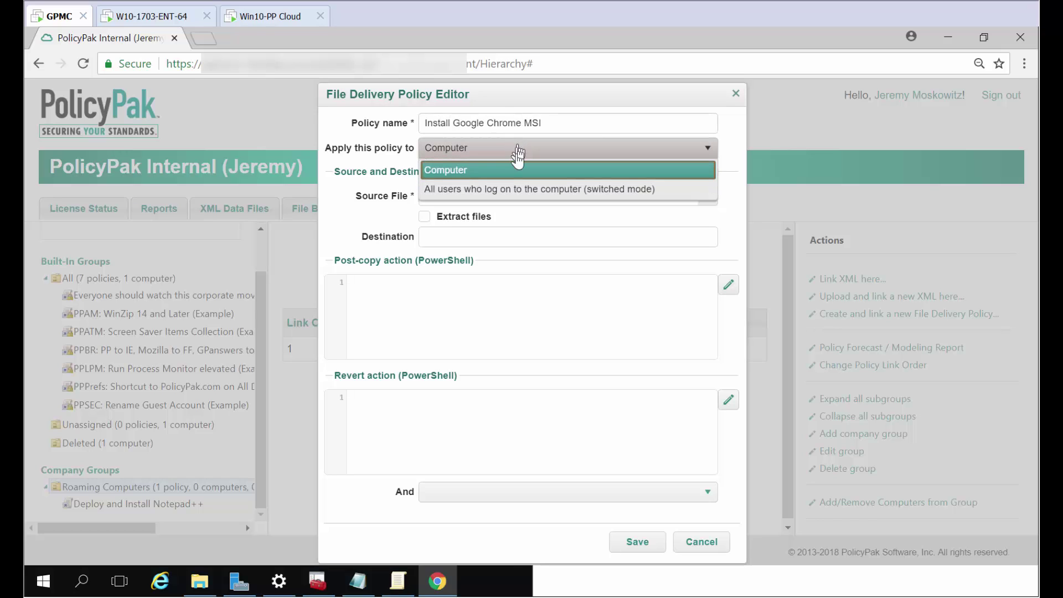
left_click(511, 186)
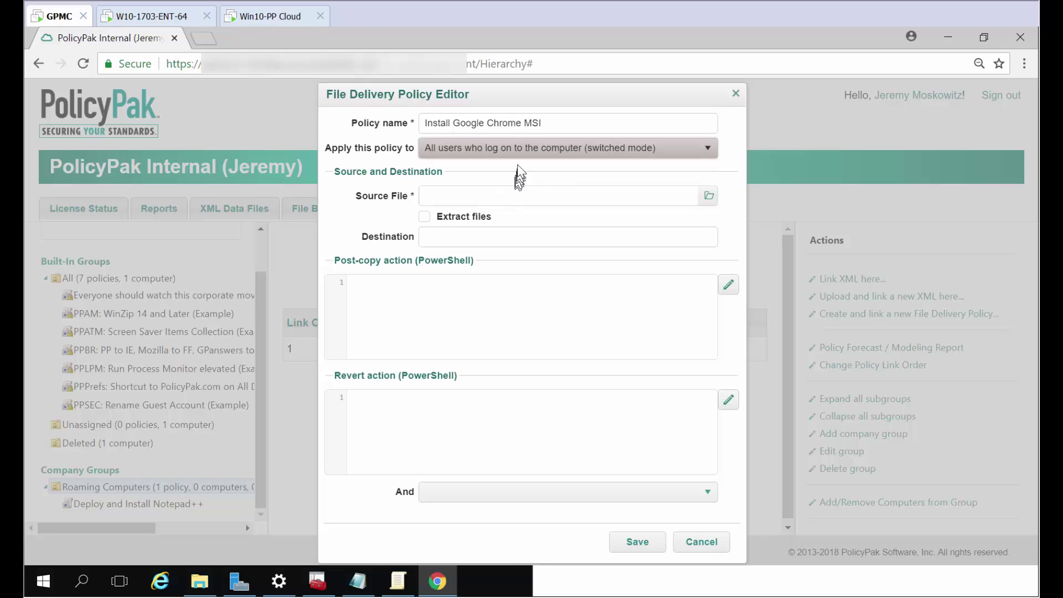
left_click(523, 160)
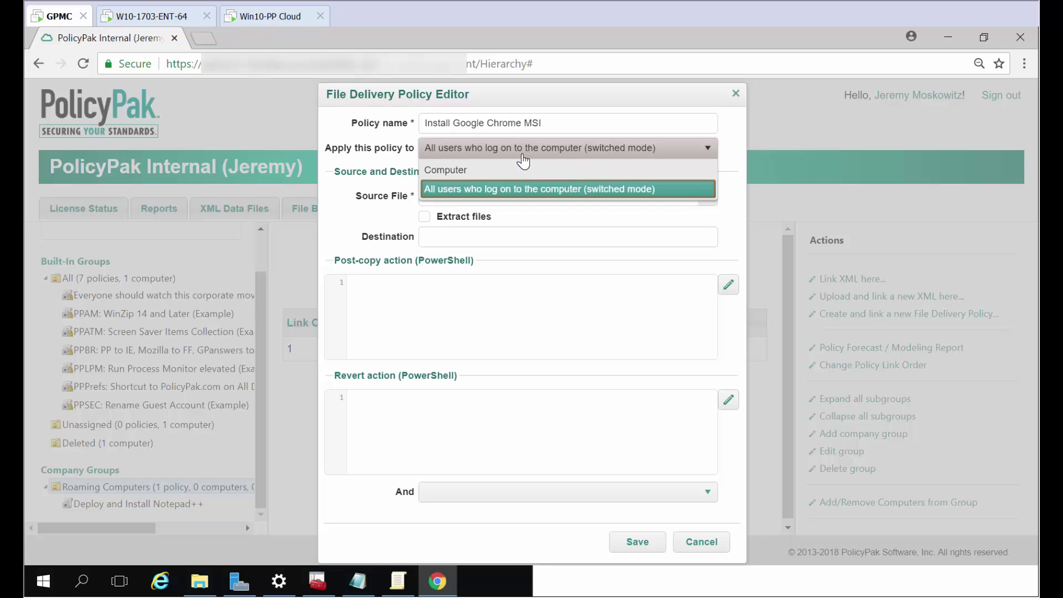
left_click(511, 188)
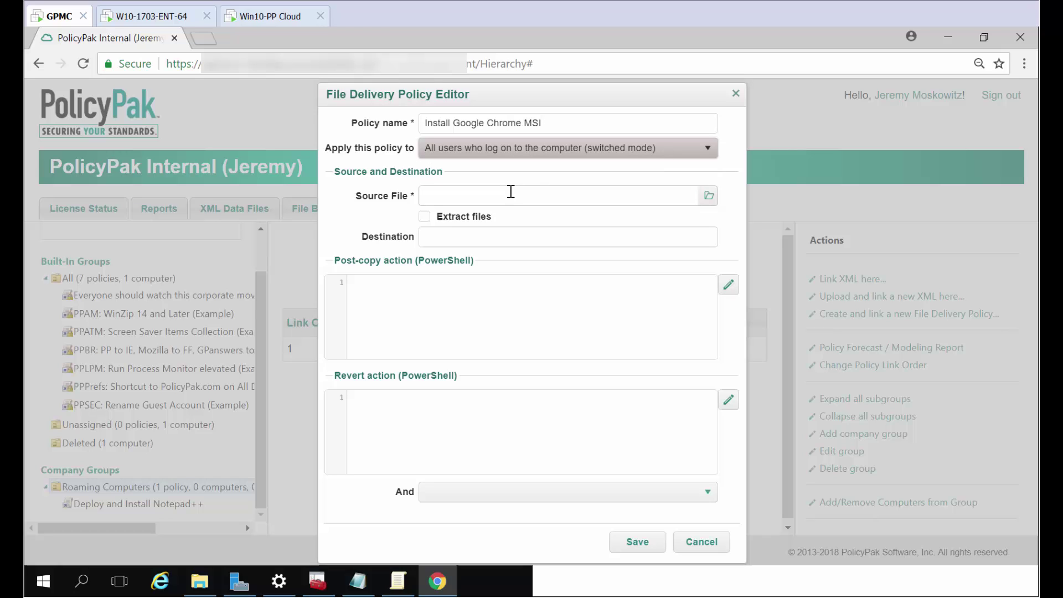
left_click(708, 197)
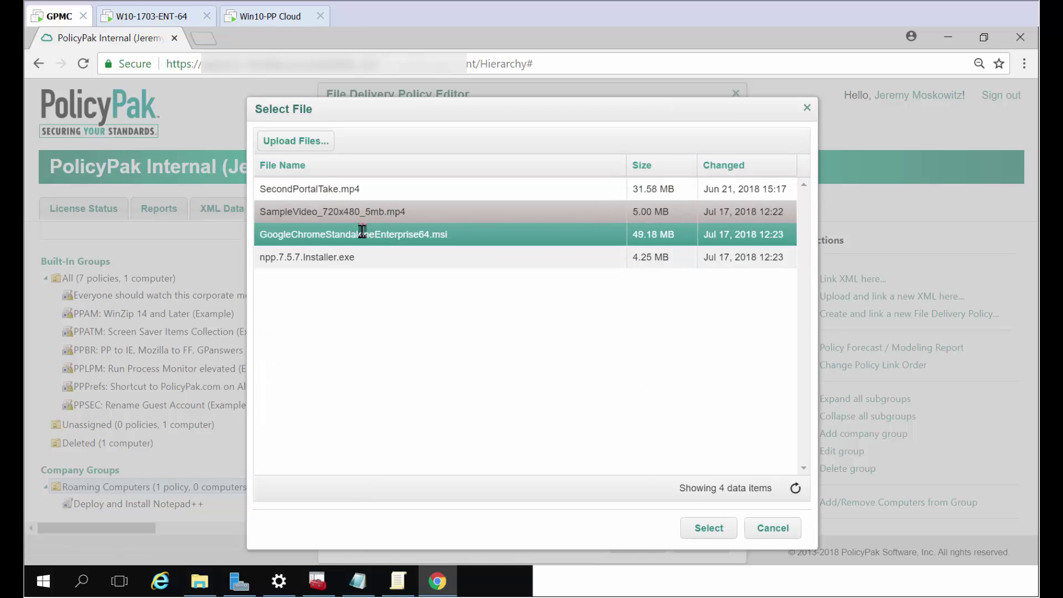
left_click(699, 526)
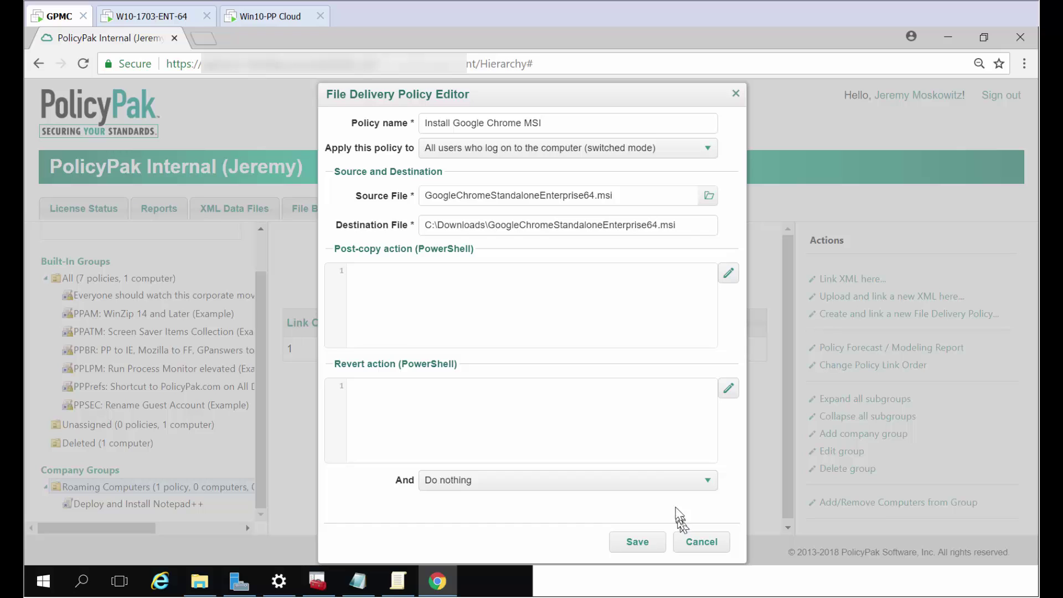
Set the Chrome policy's post-copy action to msiexec.exe /i $Env:DestinationFile /qn, copied from the Notepad notes, and save the policy.
left_click(715, 586)
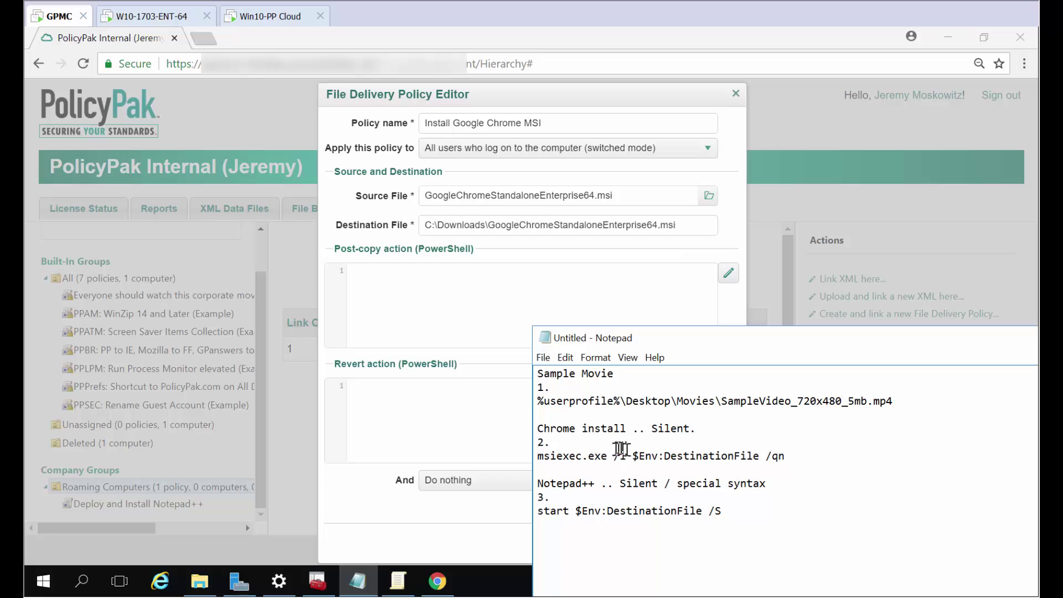
left_click_drag(635, 455, 537, 455)
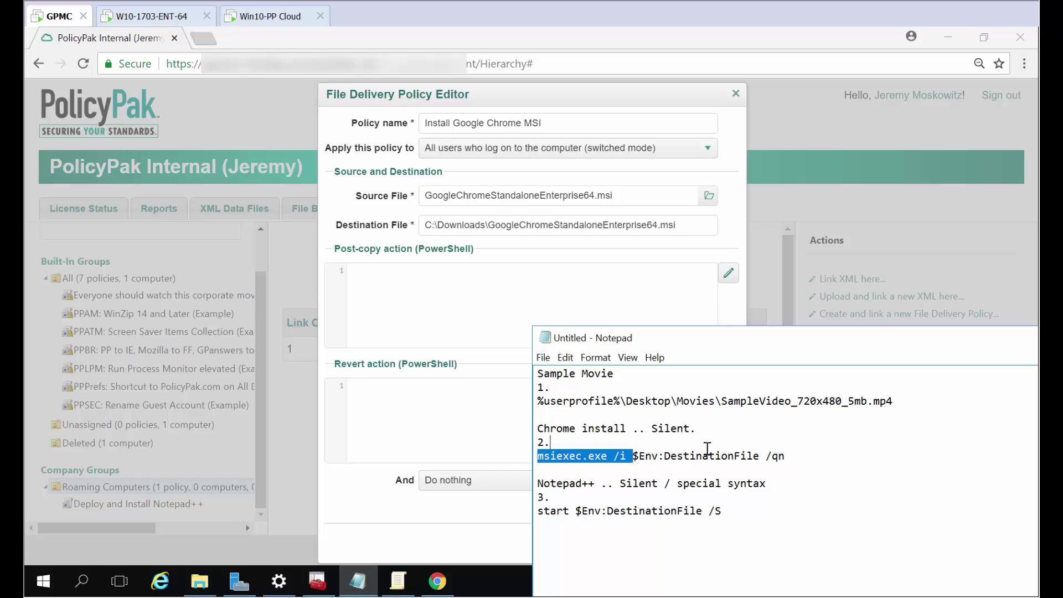
left_click(785, 464)
left_click_drag(784, 458, 530, 456)
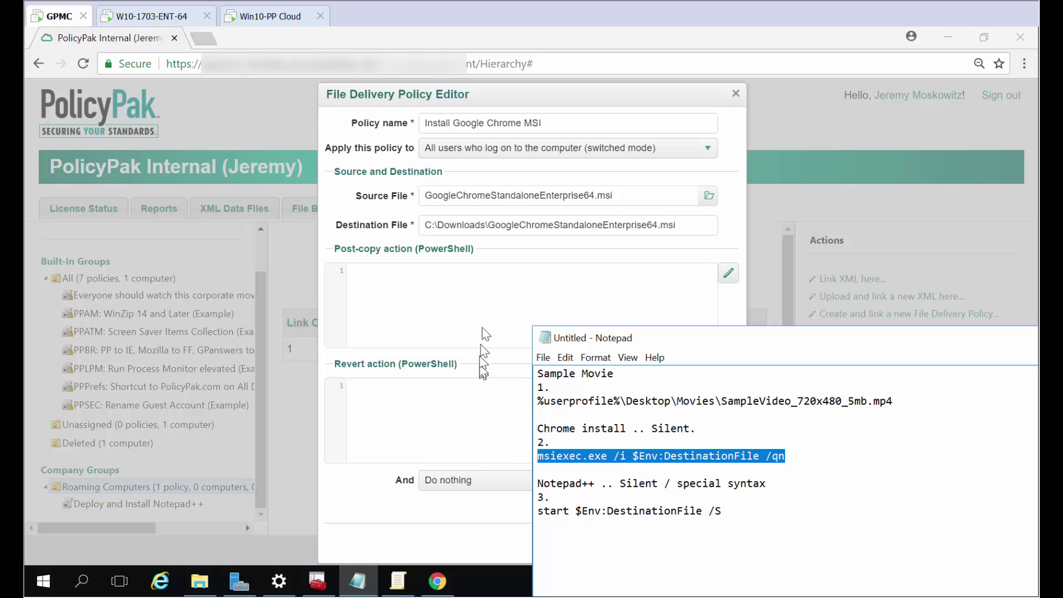
left_click(476, 295)
key("ctrl+v")
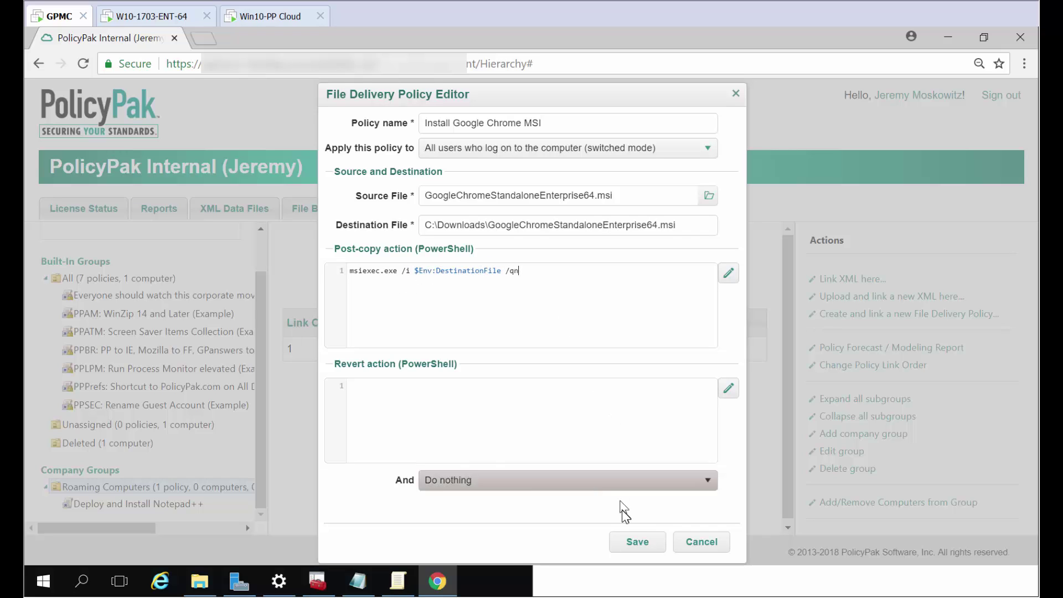
left_click(647, 551)
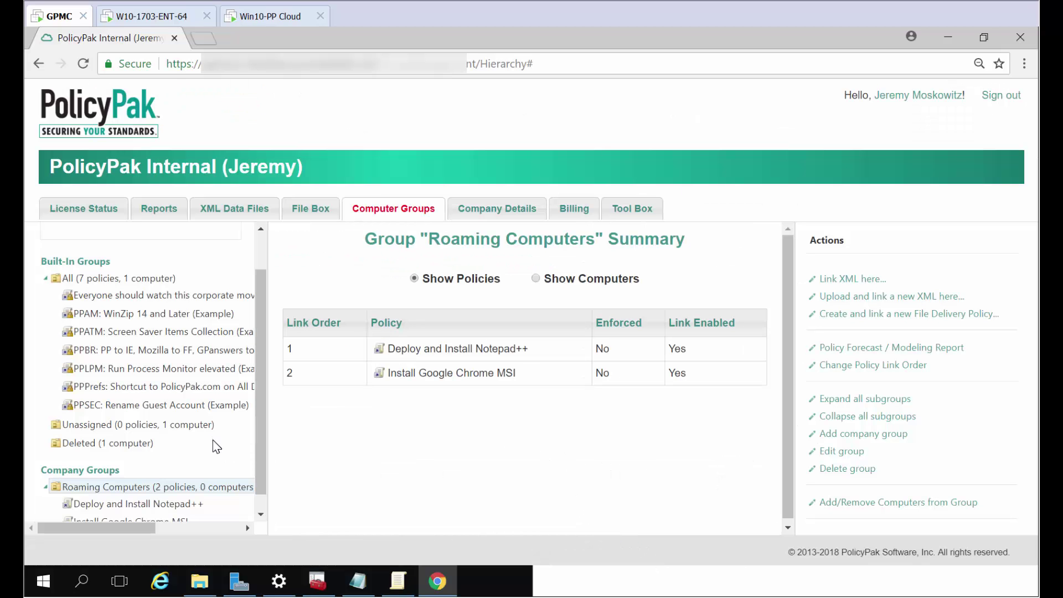
Switch to the Win10-PP Cloud machine and install the PolicyPak Cloud Client from its desktop, accepting the license and entering the admin password.
left_click(246, 17)
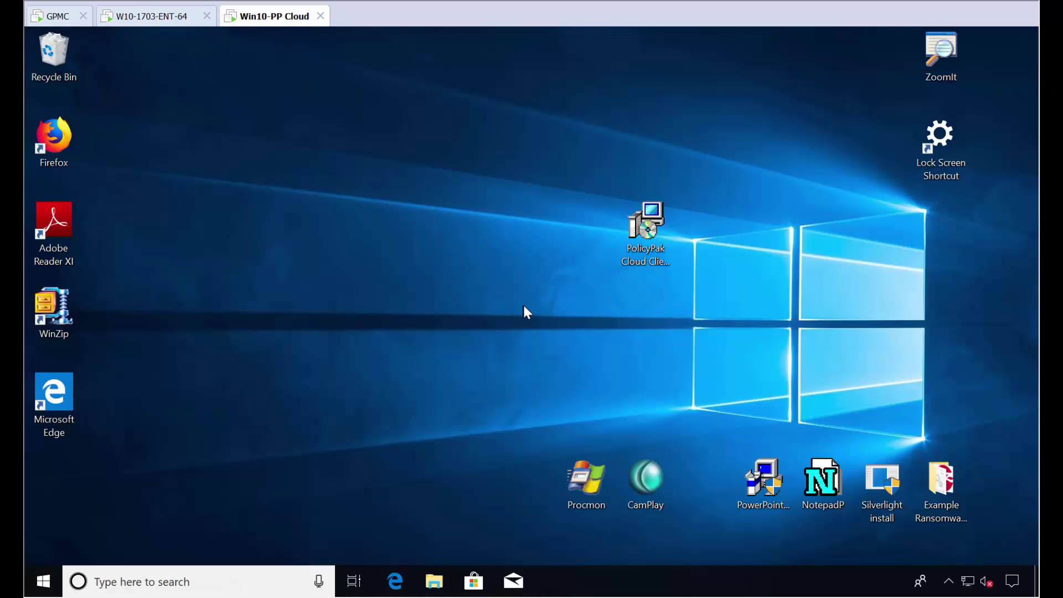
double_click(645, 219)
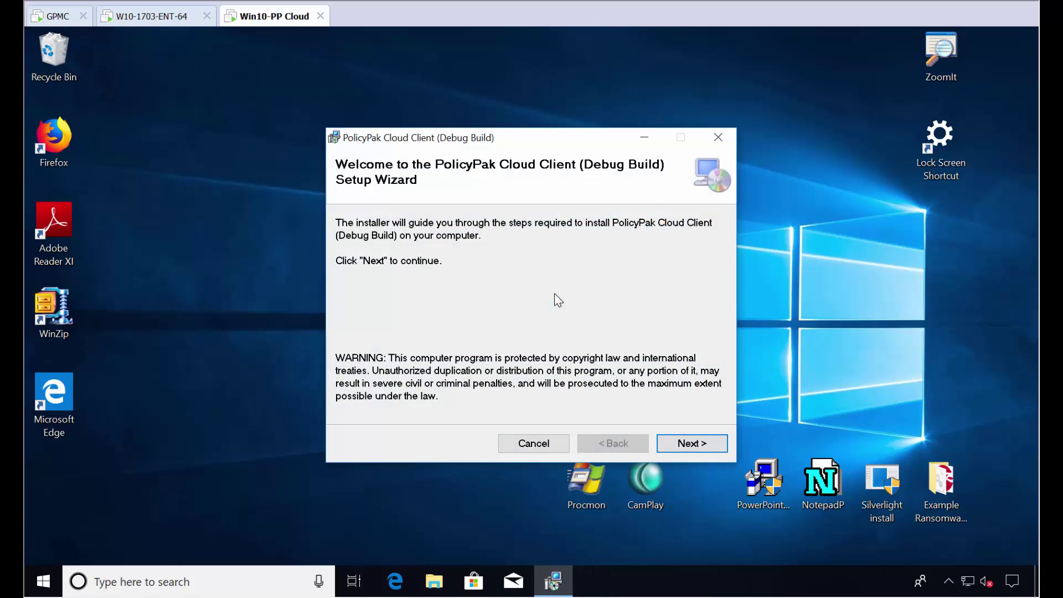
key("Return")
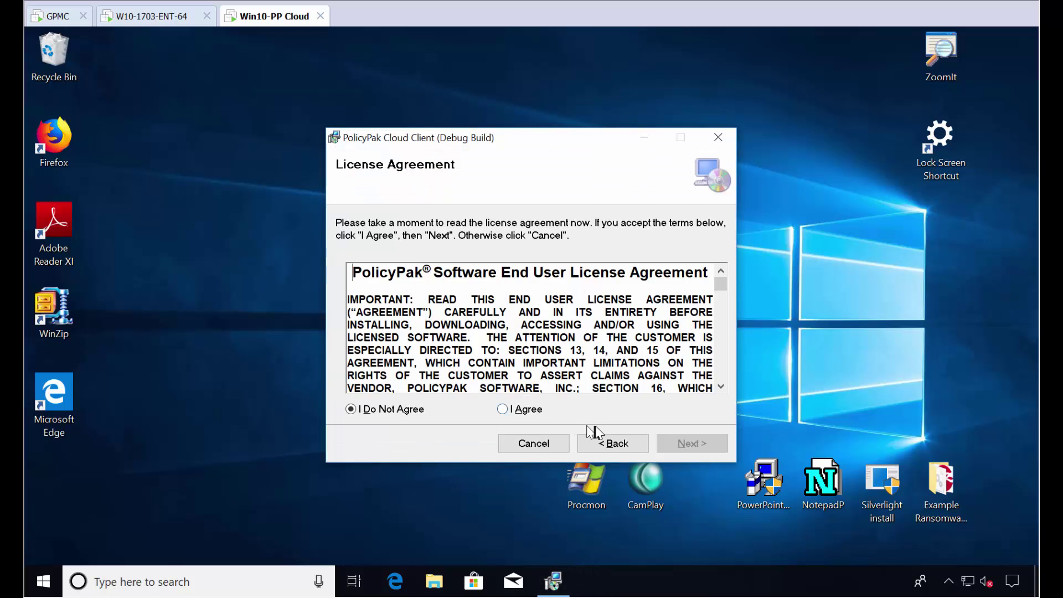
left_click(505, 408)
left_click(668, 443)
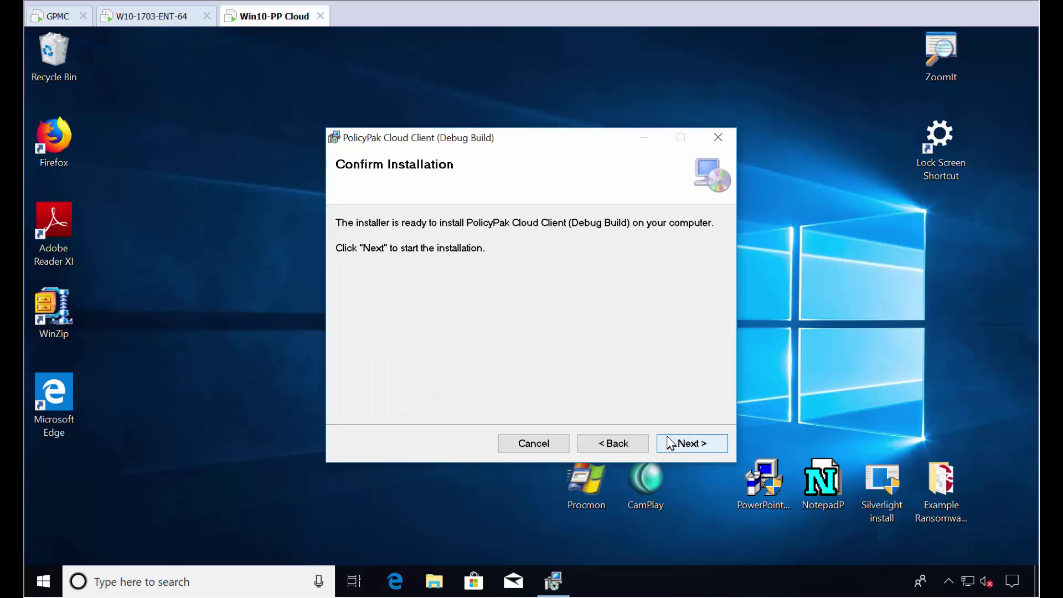
left_click(669, 443)
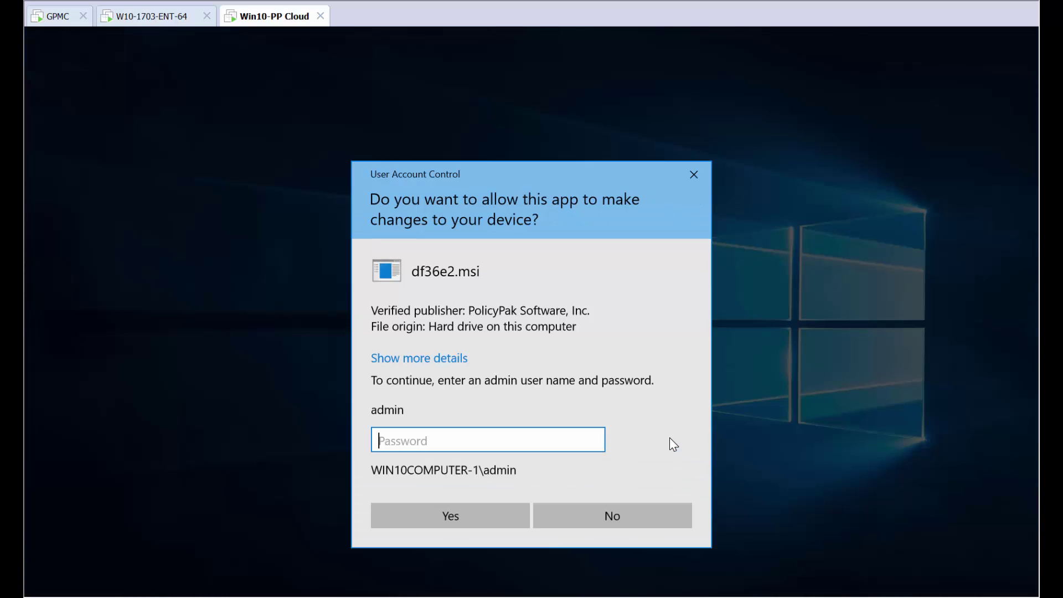
type("••••••••")
key("Return")
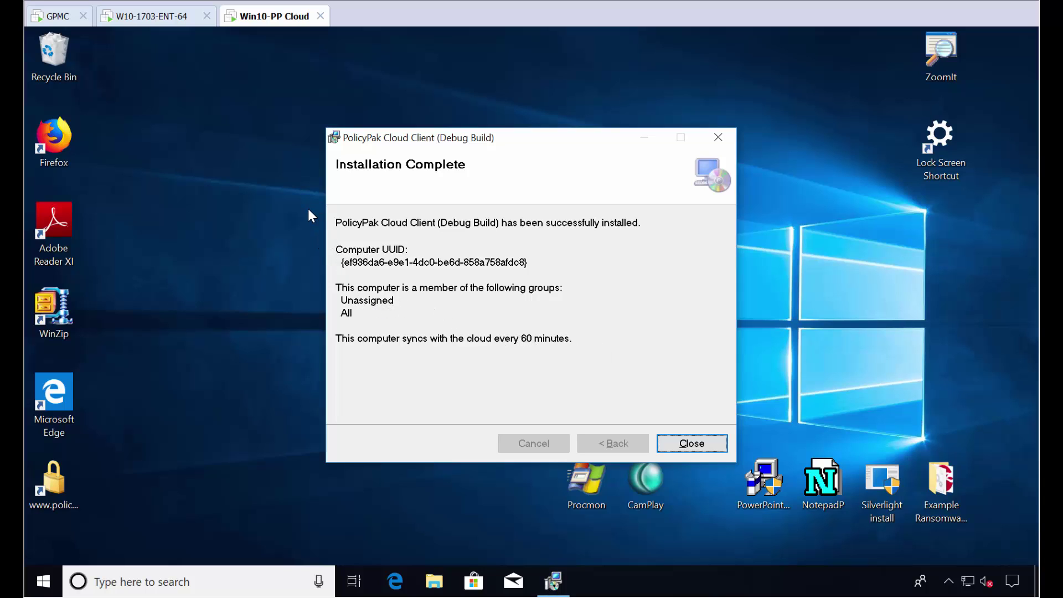
left_click(692, 444)
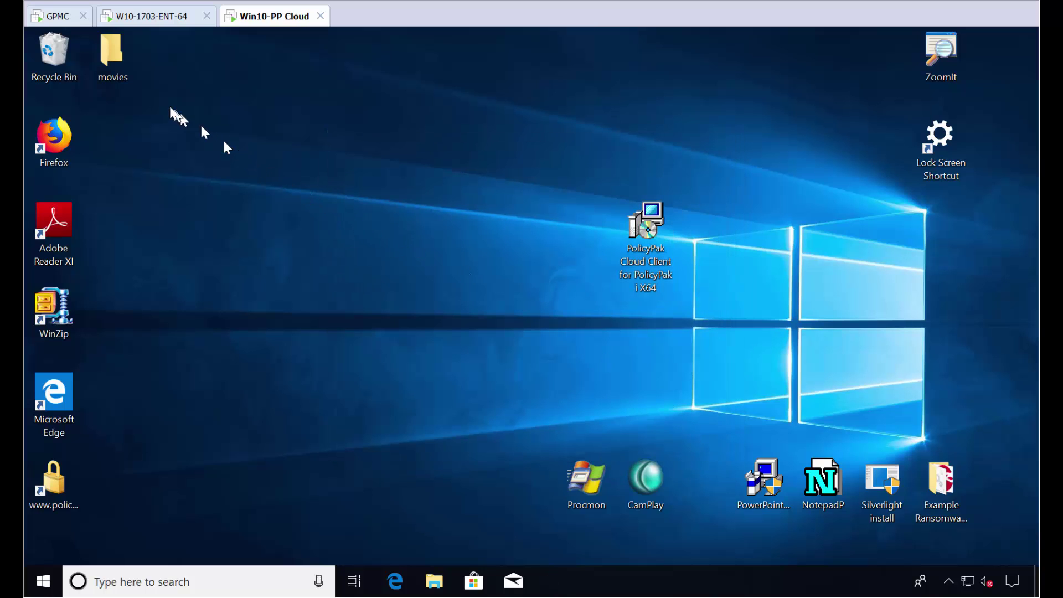
Open the desktop movies folder, play the delivered samplevideo_720x480_5mb file, and close the player and the folder.
double_click(116, 50)
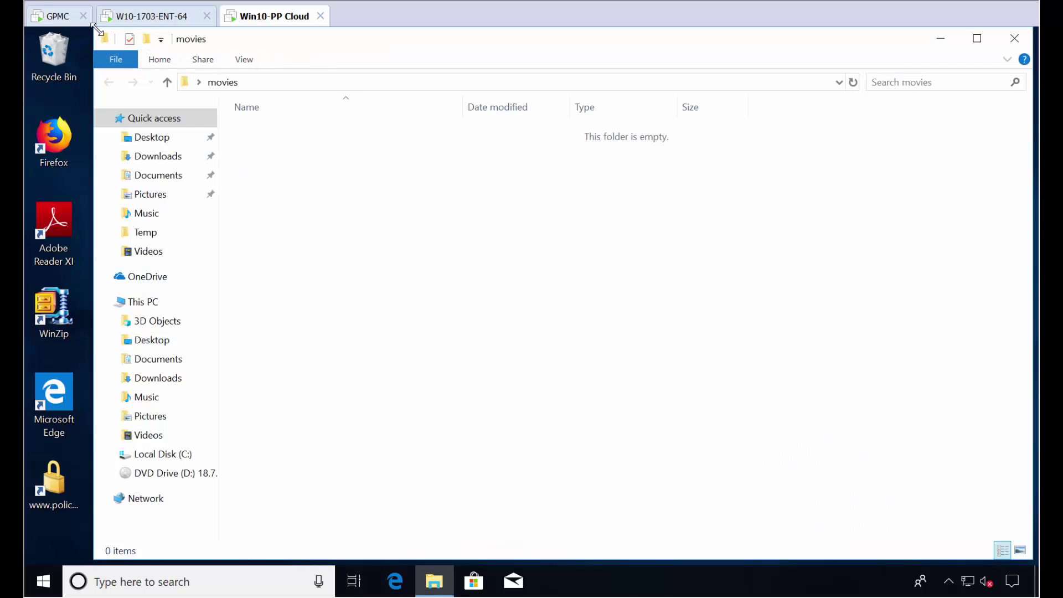
left_click_drag(95, 27, 364, 156)
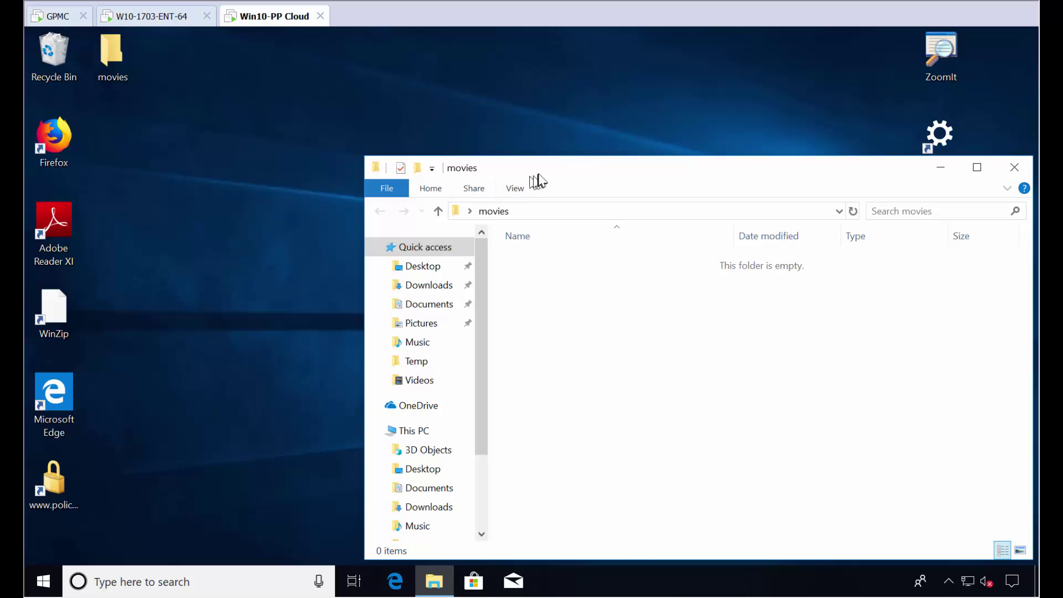
left_click_drag(531, 176, 394, 80)
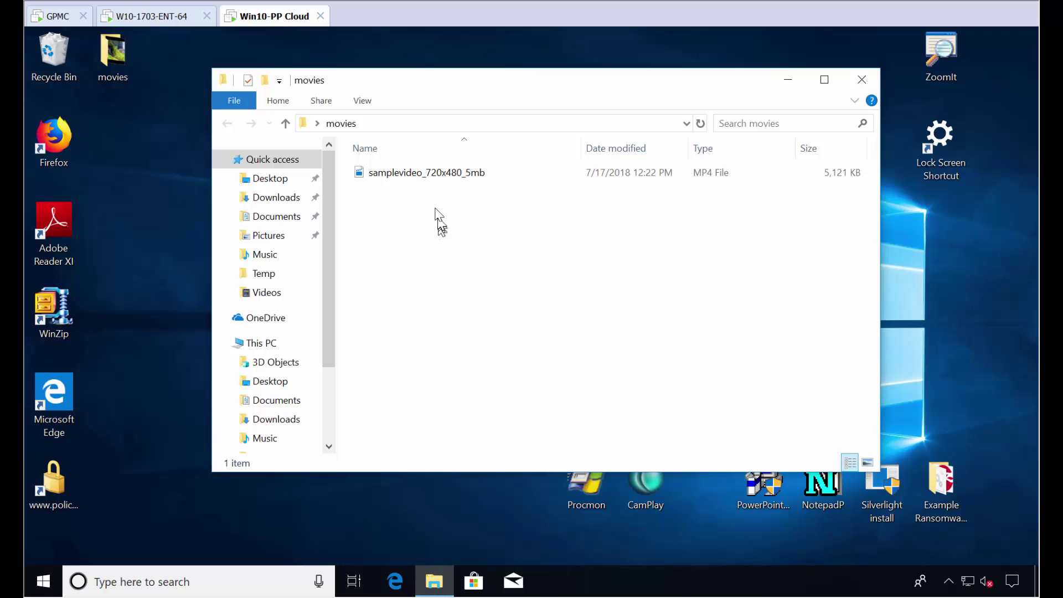
double_click(427, 181)
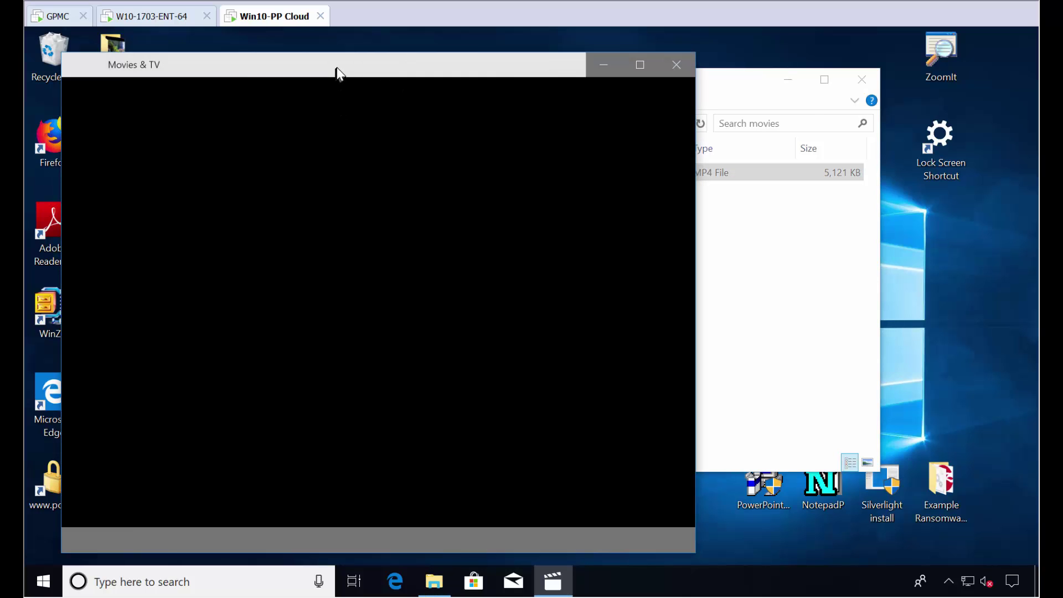
left_click_drag(336, 69, 608, 87)
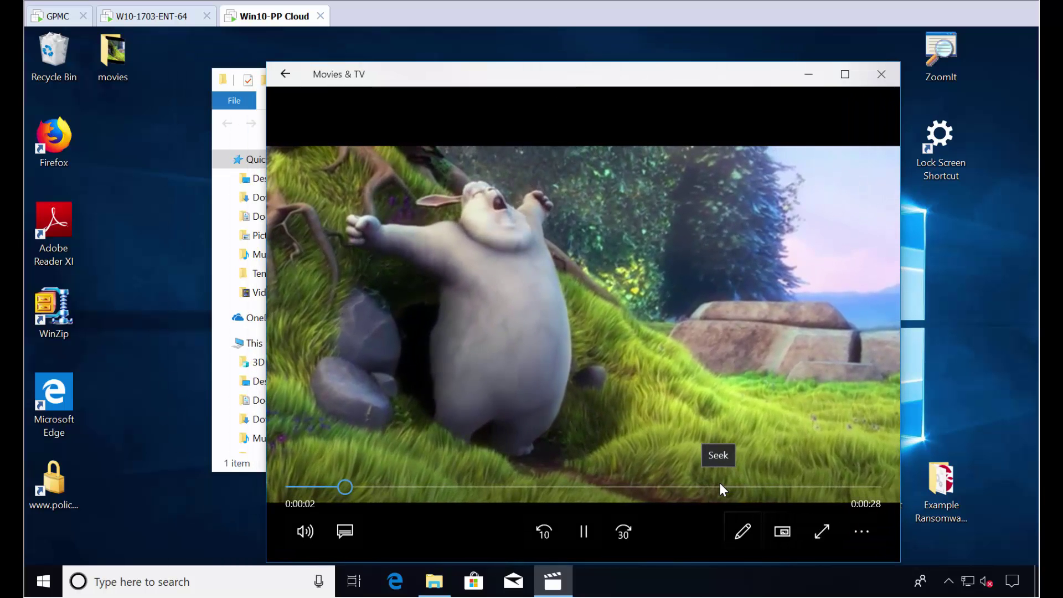
left_click(888, 74)
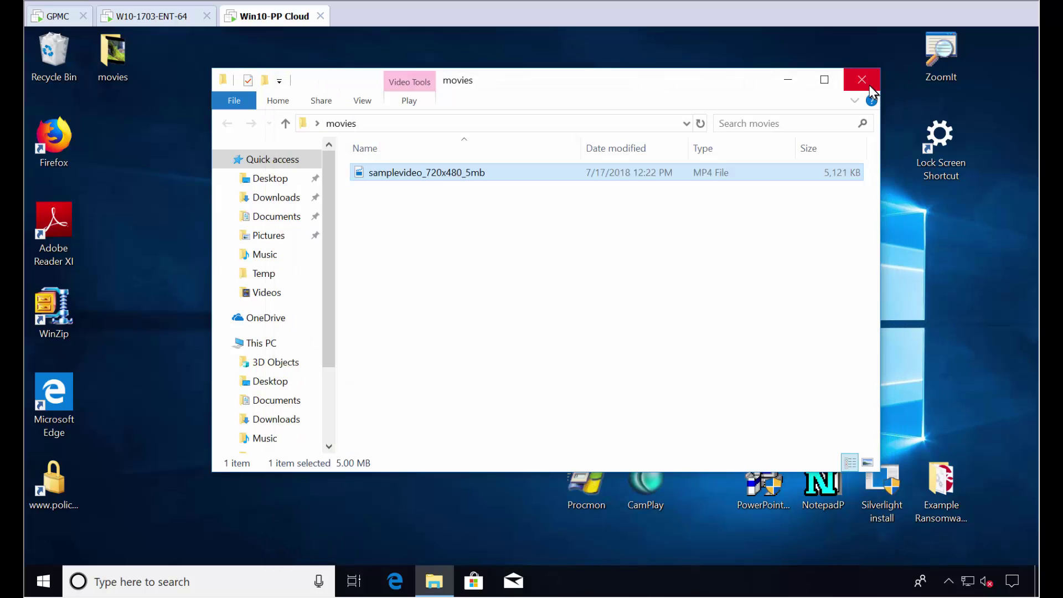
left_click(867, 84)
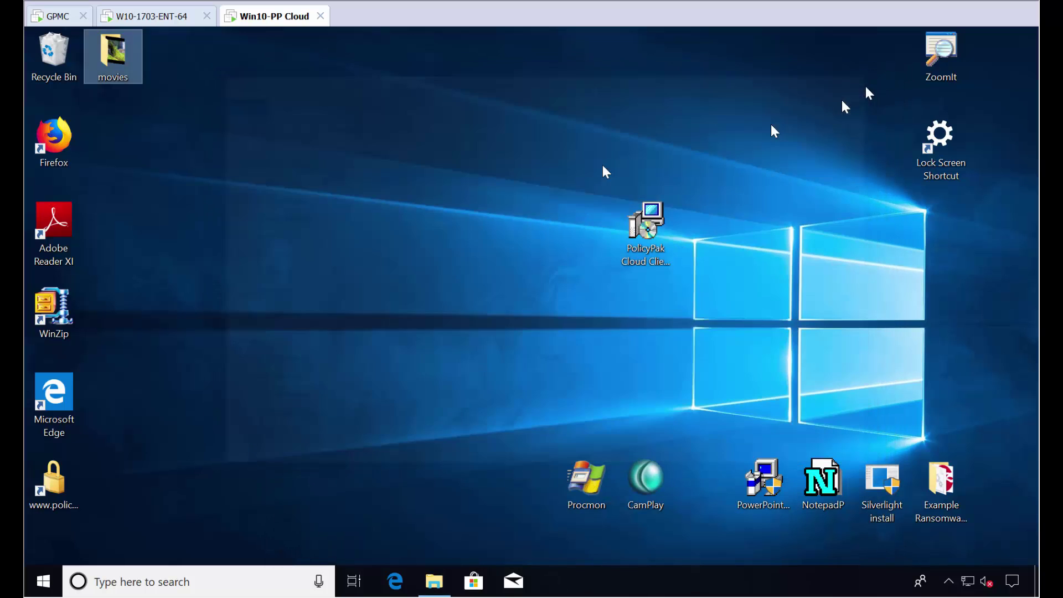
Check the list of installed apps on the Win10-PP Cloud machine and dismiss it.
left_click(50, 592)
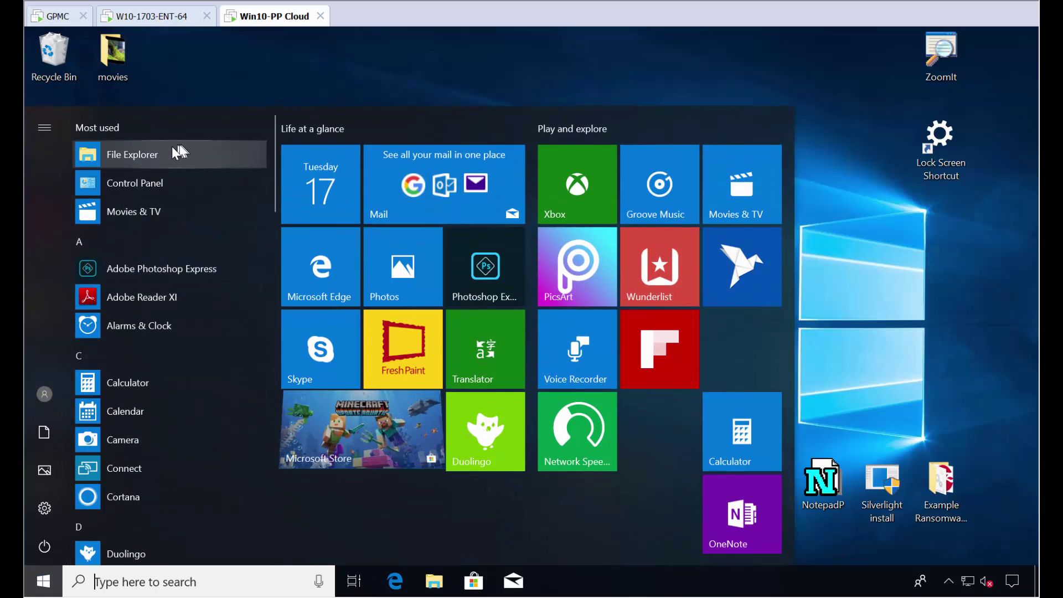
left_click(233, 91)
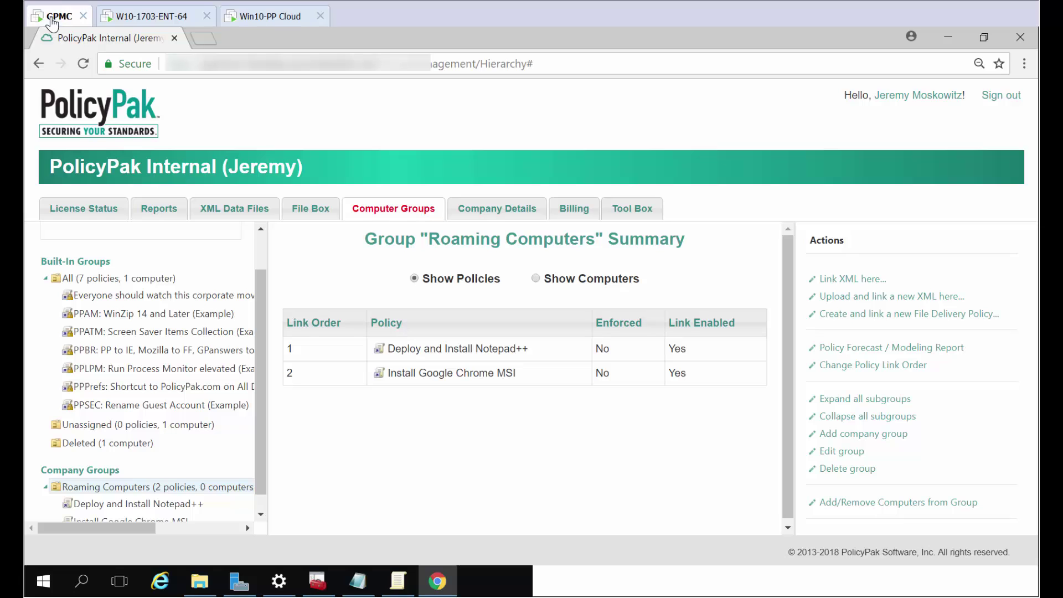
Switch to the GPMC machine and add the Win10Computer-1703 computer to the Roaming Computers company group.
left_click(58, 18)
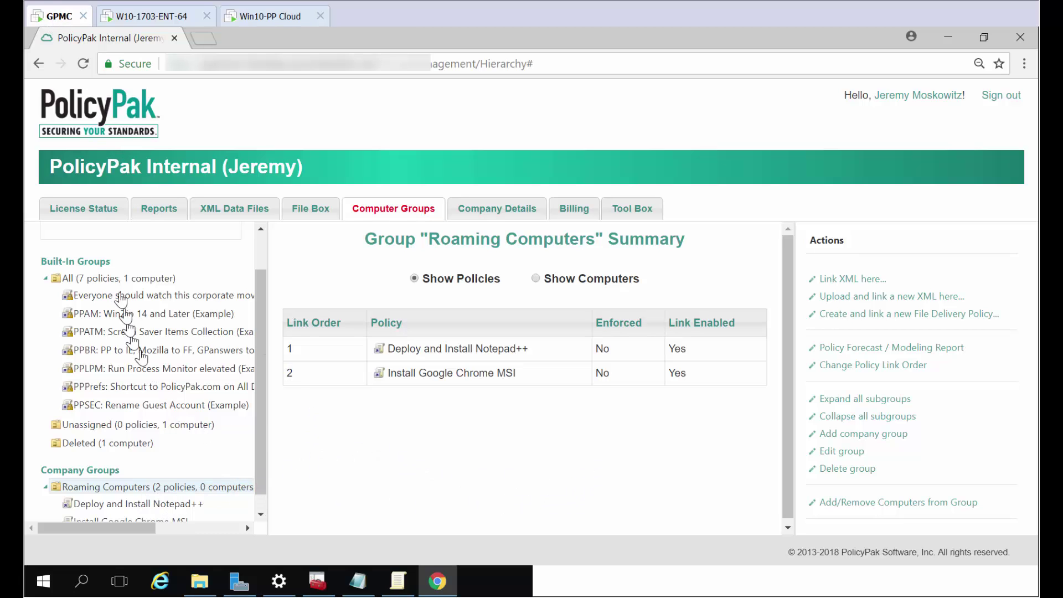
left_click(202, 489)
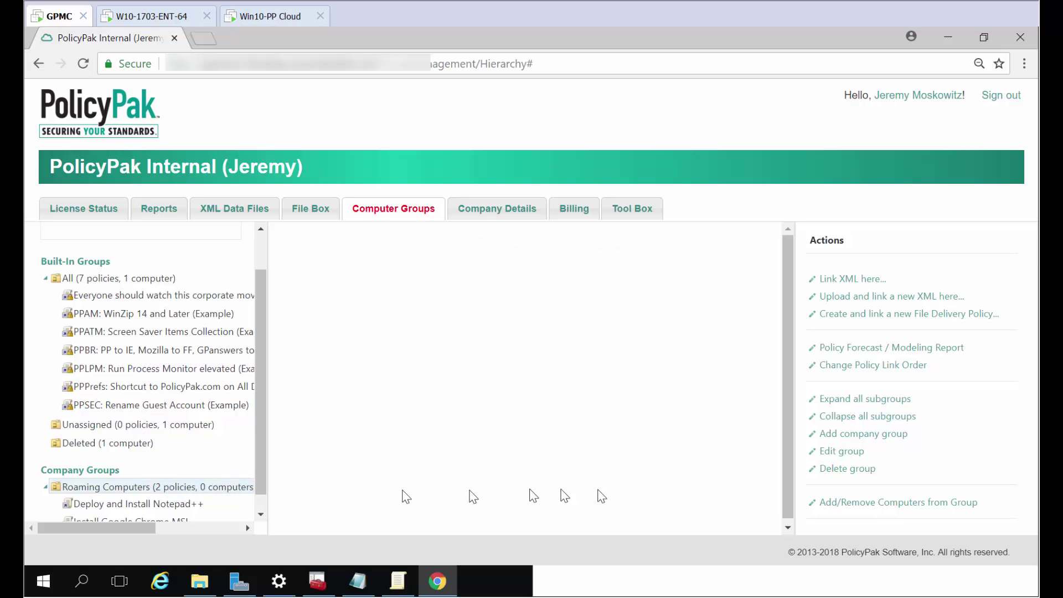
left_click(882, 507)
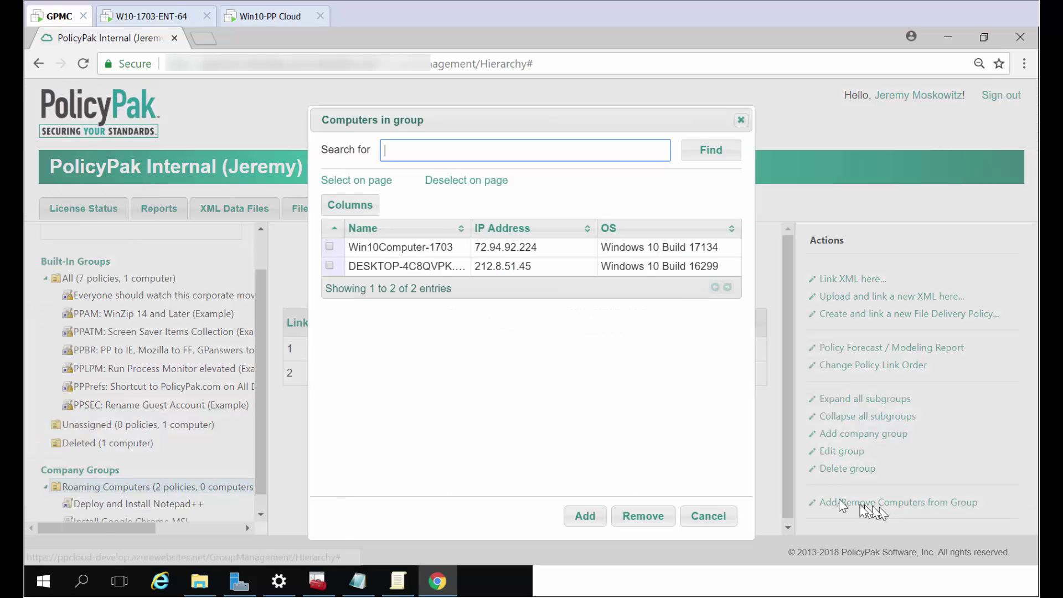
left_click(330, 247)
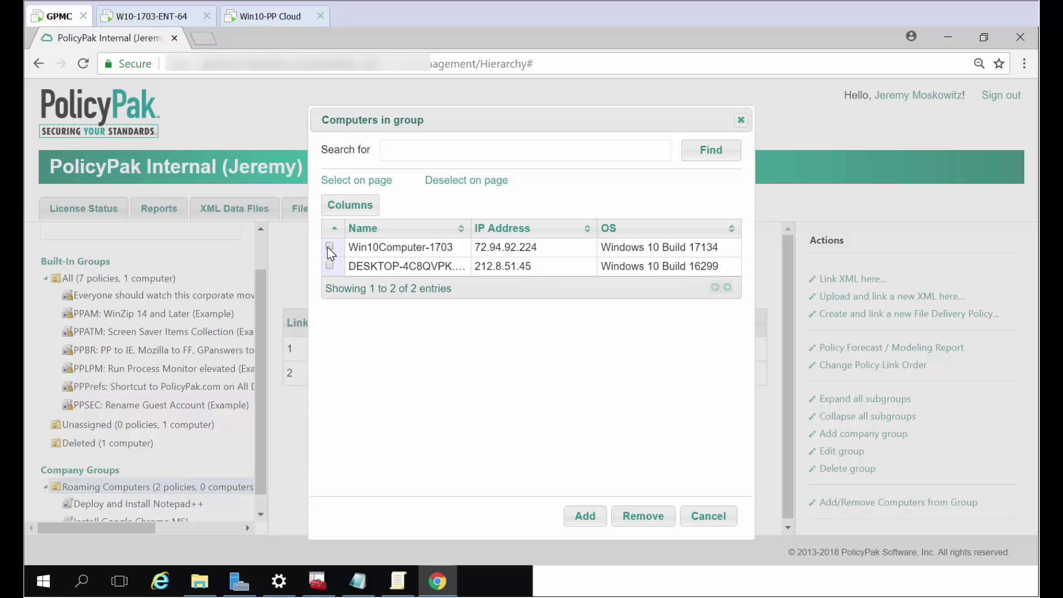
left_click(585, 516)
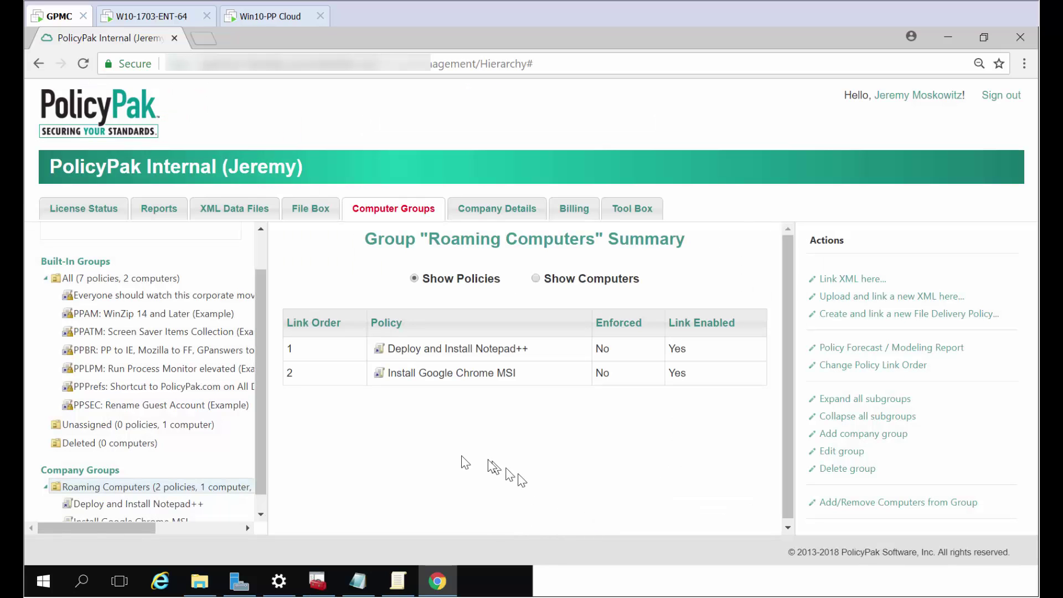
scroll(257, 493, "down", 1)
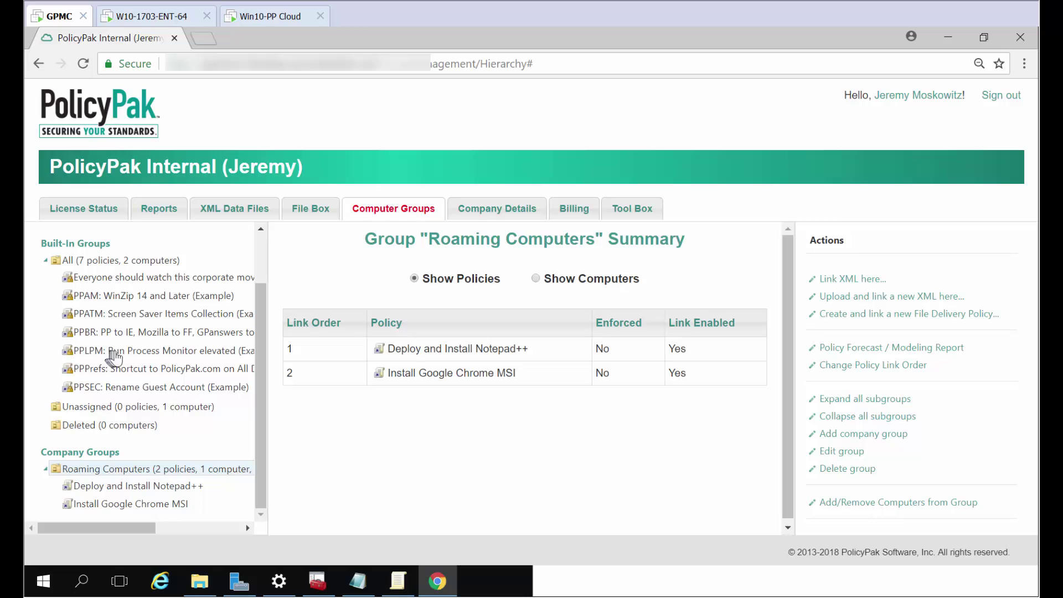
On the Win10-PP Cloud machine, run ppcloud /sync in a Command Prompt and move its window clear of the desktop shortcuts.
left_click(269, 16)
key("super")
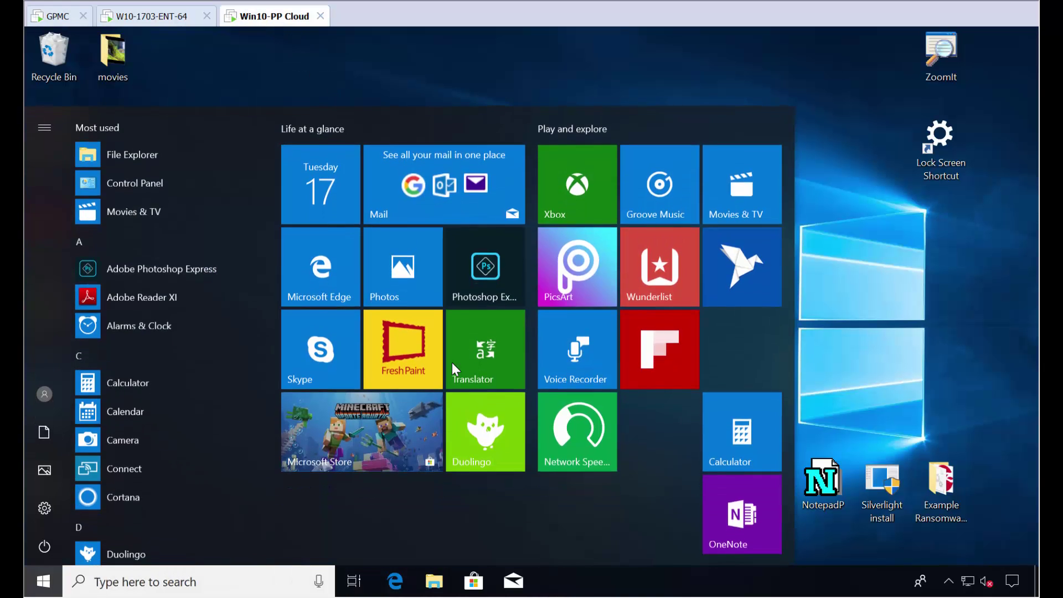
type("cmd")
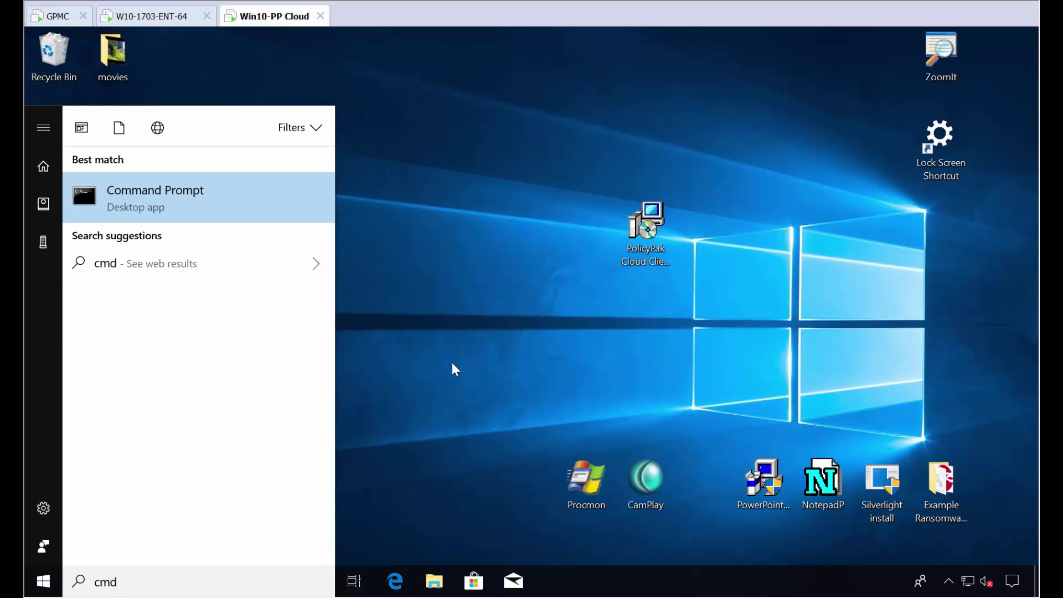
left_click(113, 195)
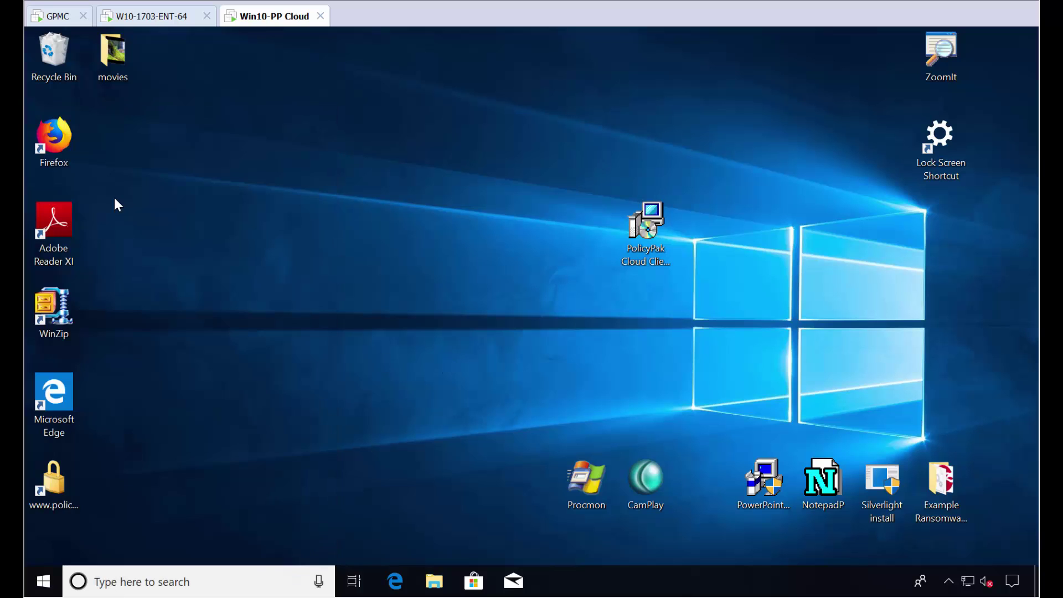
type("ppcloud ")
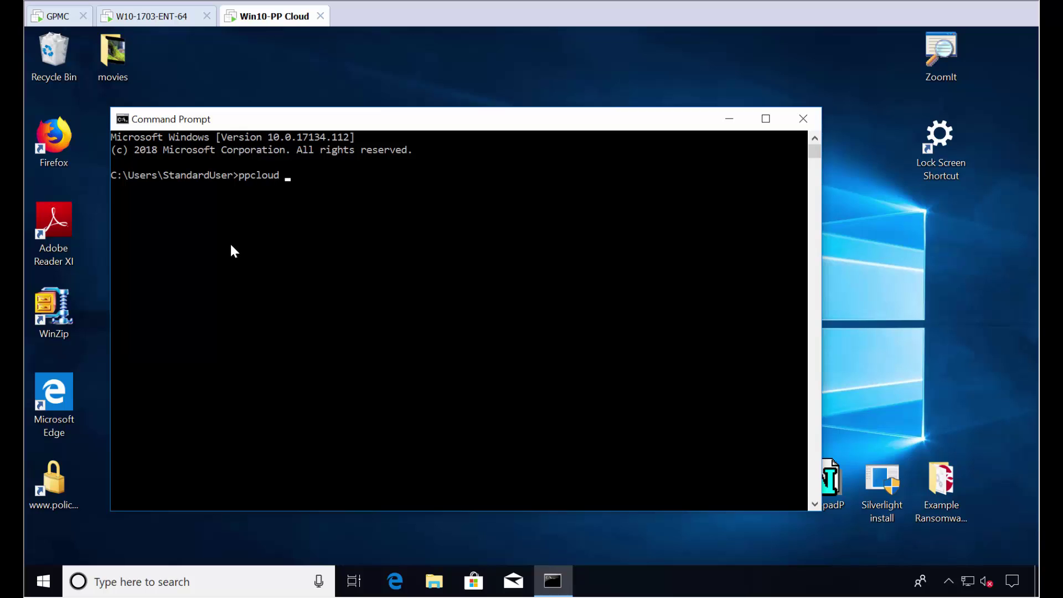
type("/sync")
key("Return")
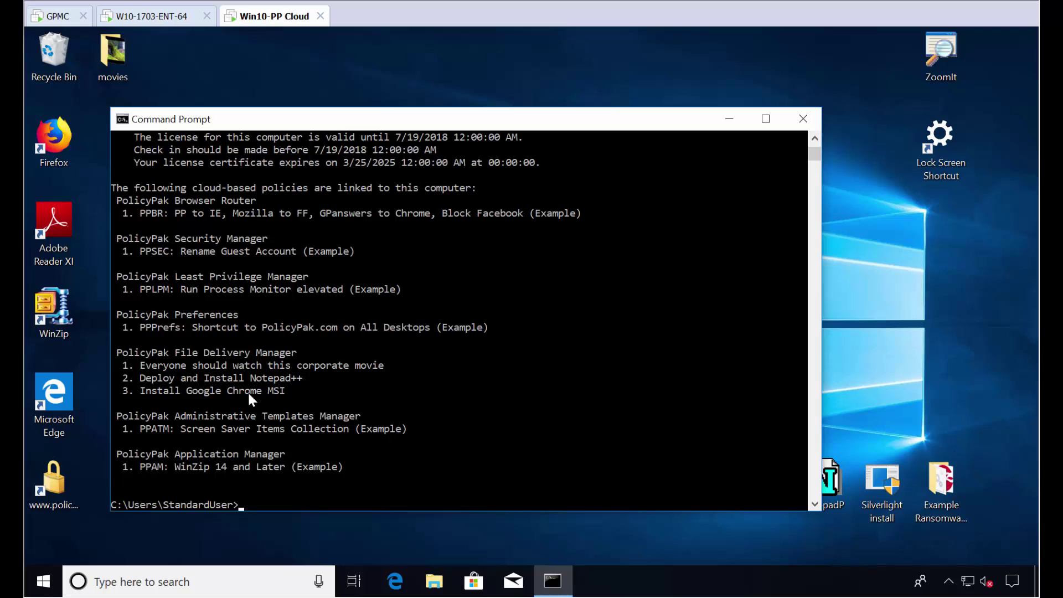
left_click_drag(427, 121, 653, 124)
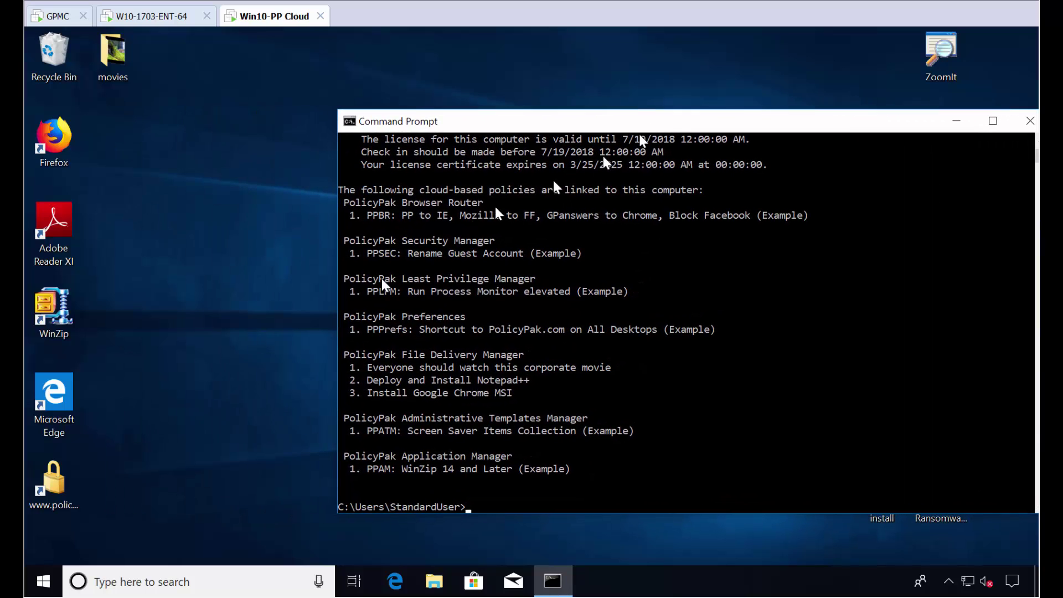
Check the installed apps list repeatedly for newly added programs, dismissing it each time.
left_click(252, 382)
left_click(43, 584)
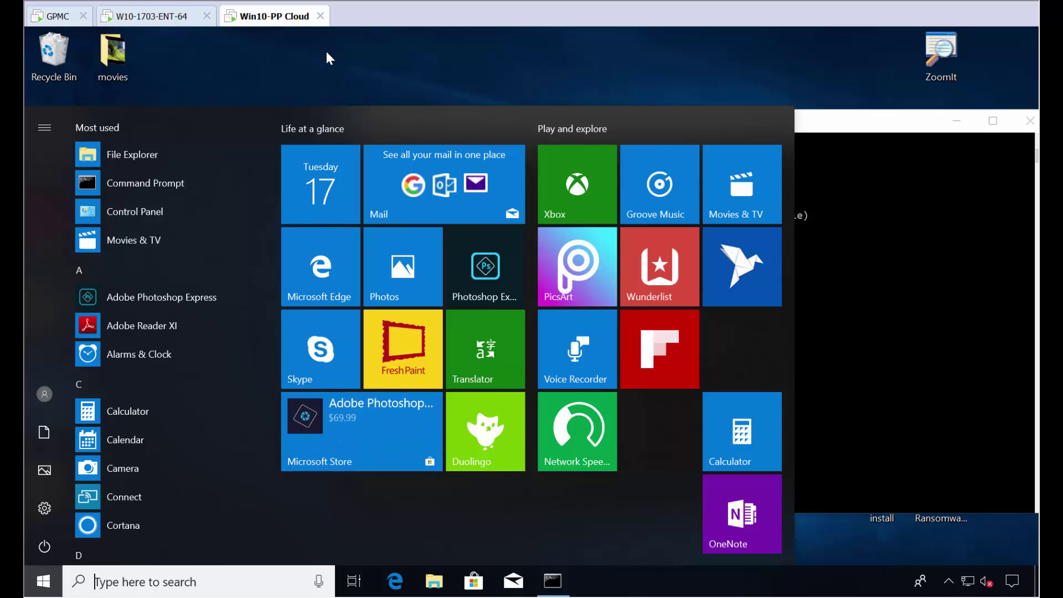
left_click(326, 57)
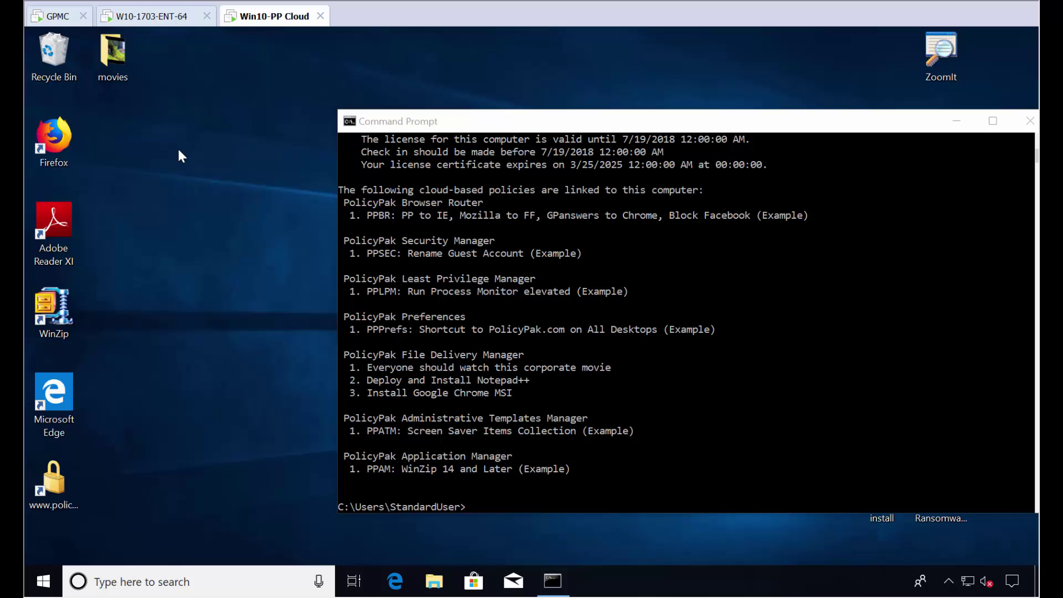
left_click(44, 581)
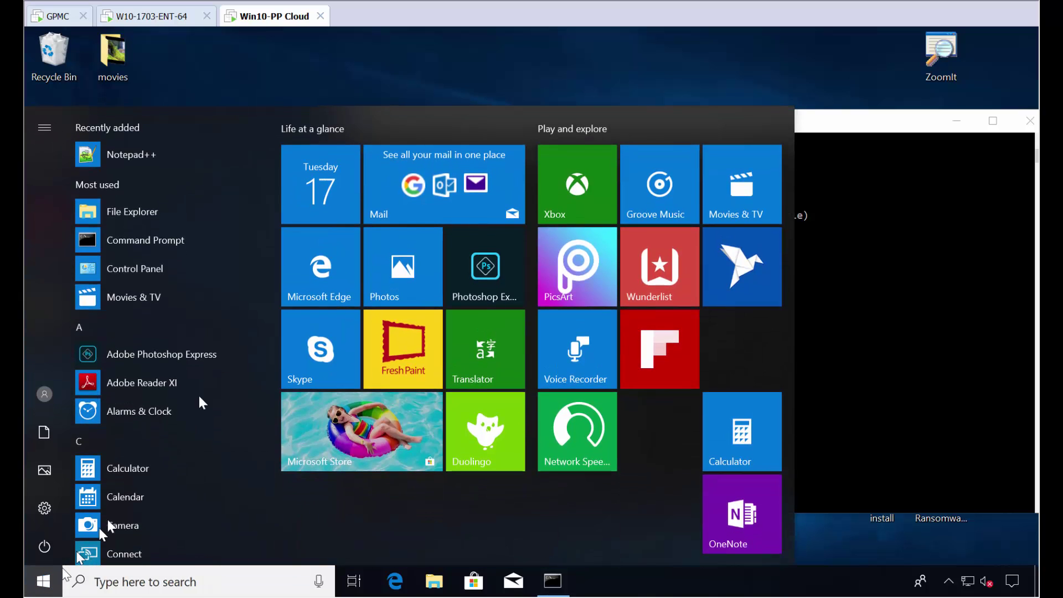
left_click(246, 81)
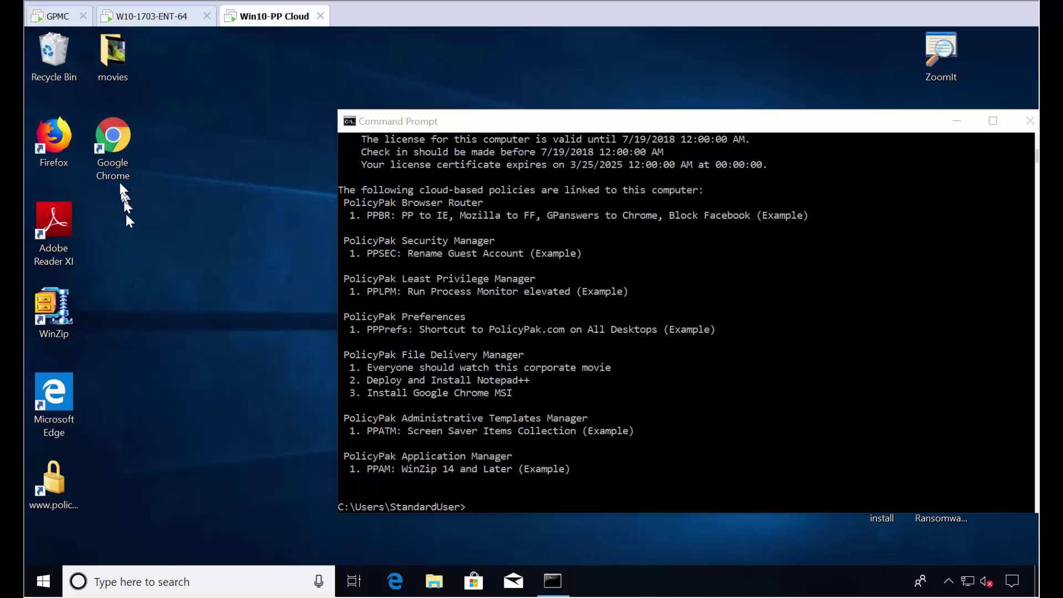
Launch the newly installed Google Chrome and Notepad++, and open the desktop movies folder to verify all three deliveries.
double_click(118, 152)
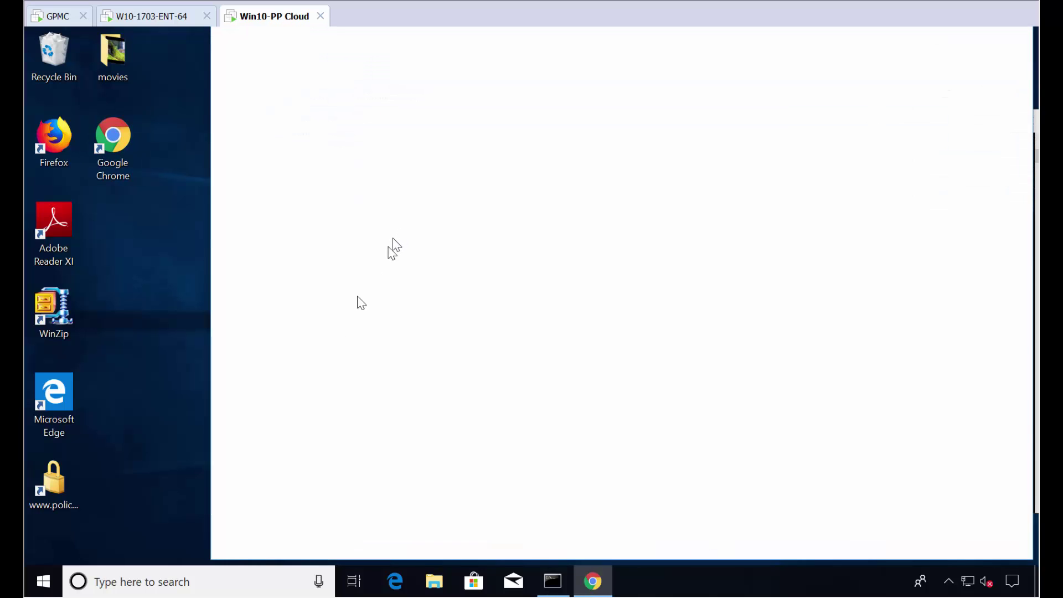
left_click(44, 580)
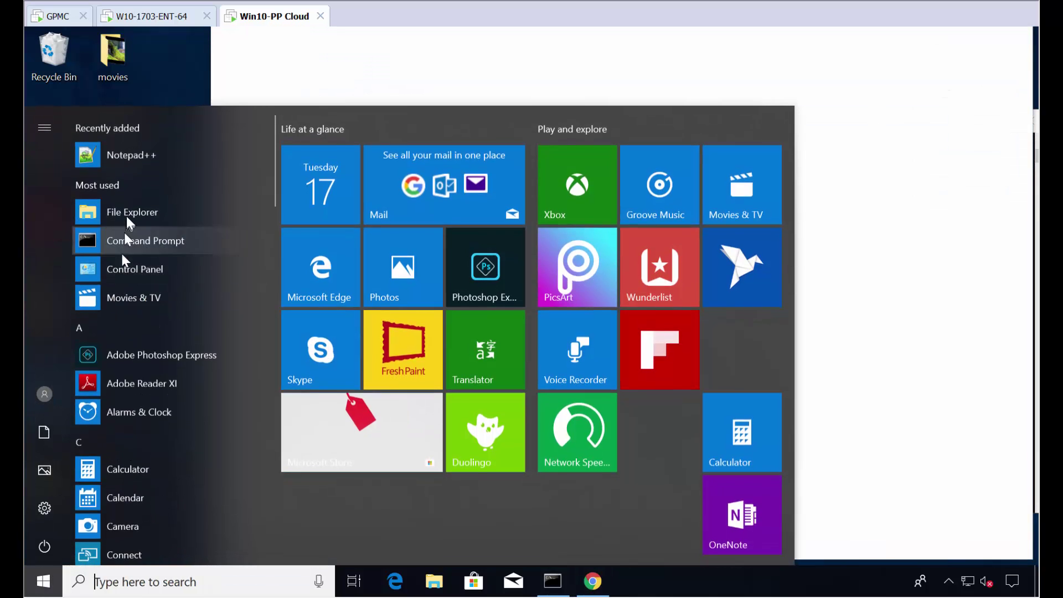
left_click(128, 160)
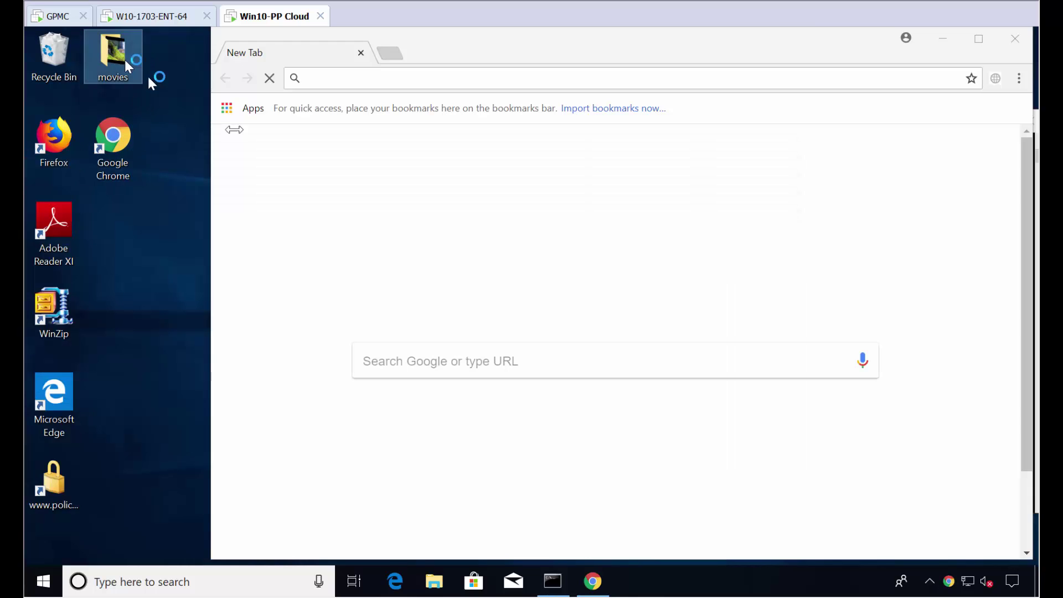
double_click(127, 65)
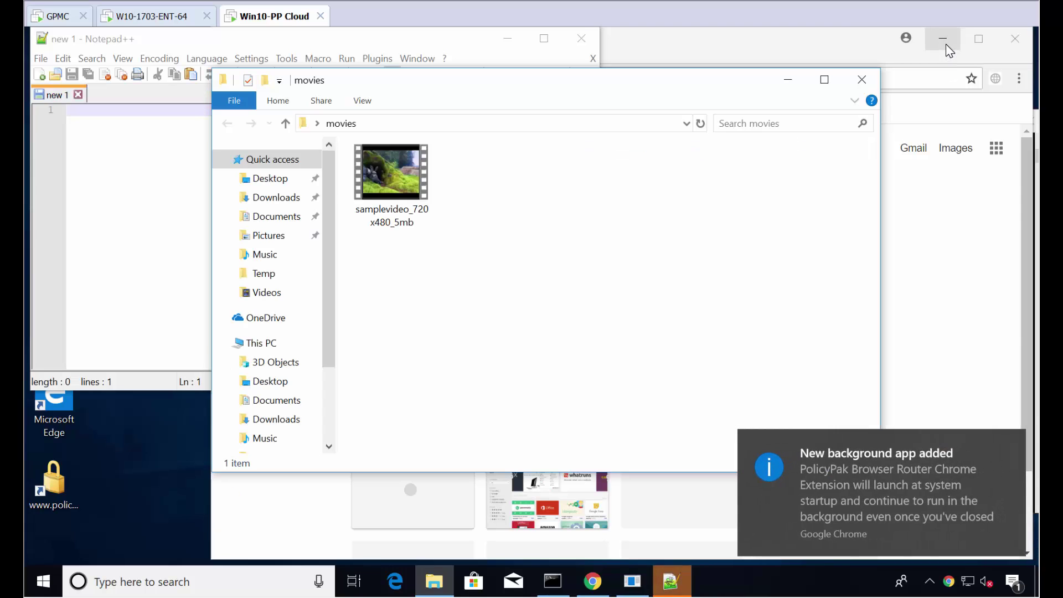
Minimize Chrome, dismiss its notification, and close the movies folder and Notepad++ along with its update message.
left_click(944, 43)
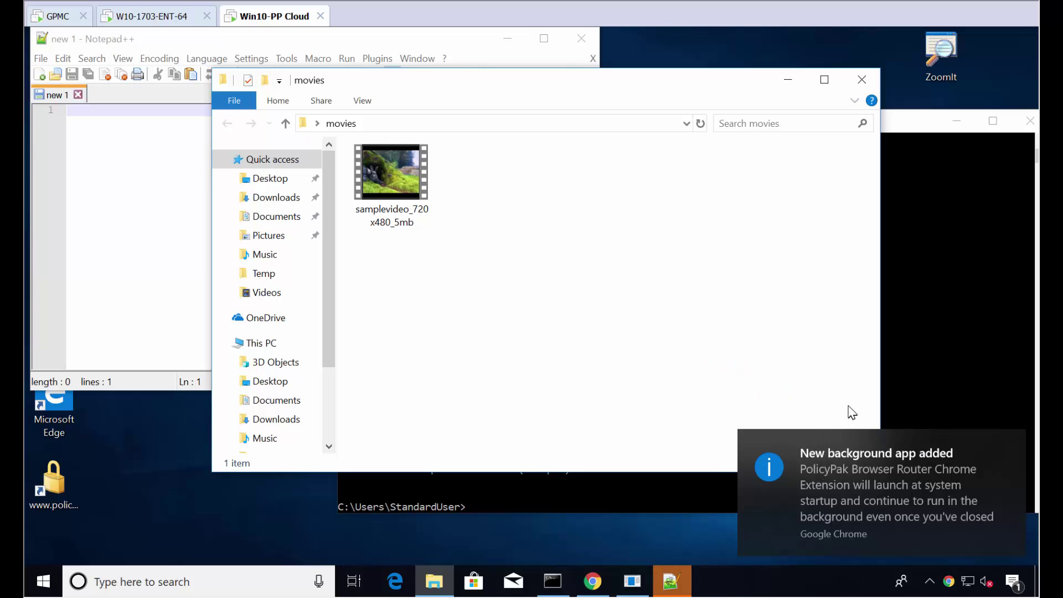
left_click(1002, 449)
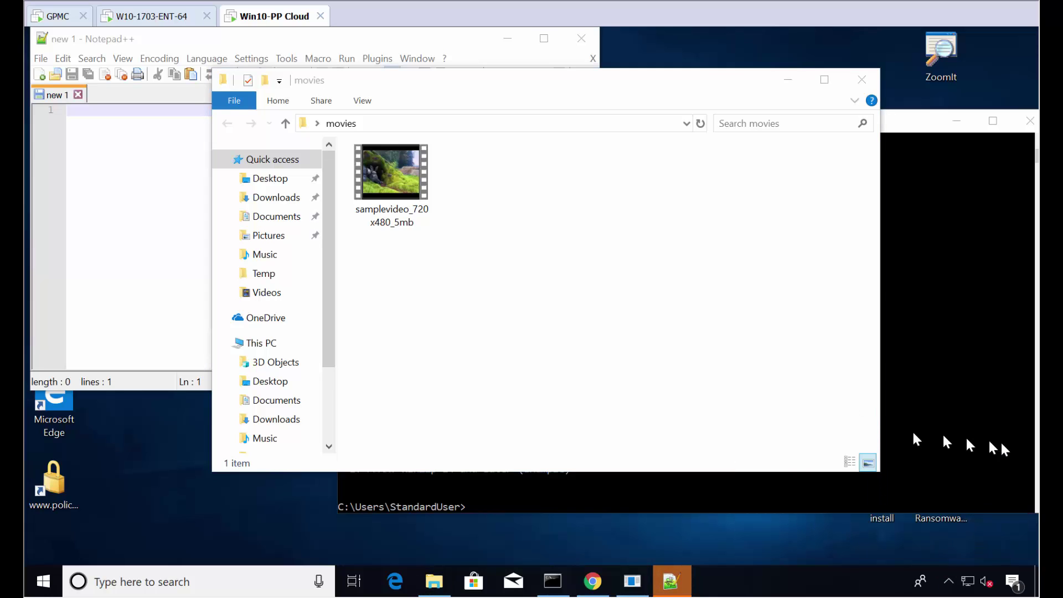
left_click(860, 79)
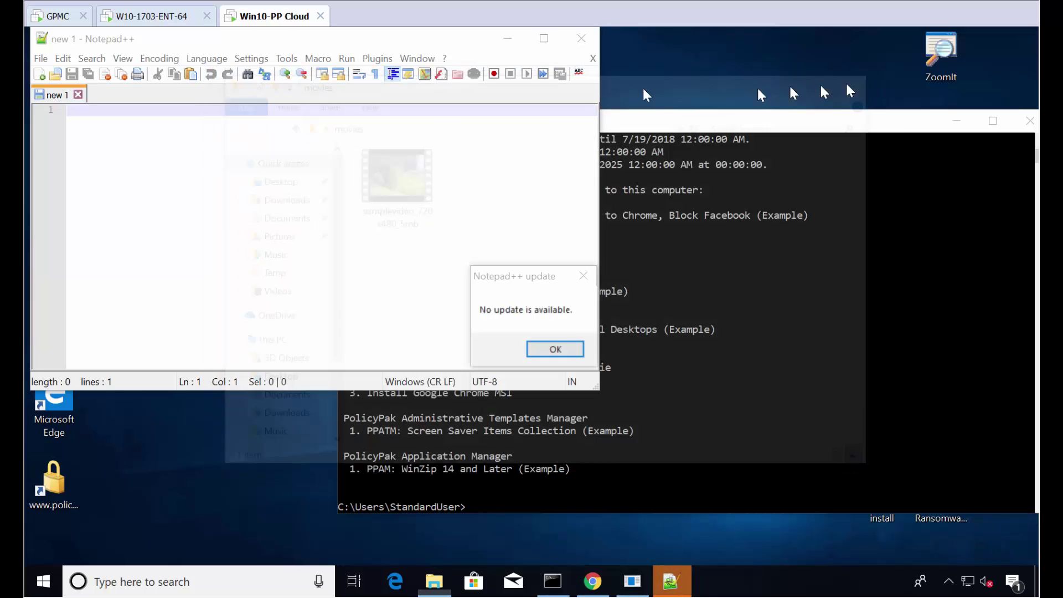
left_click(541, 347)
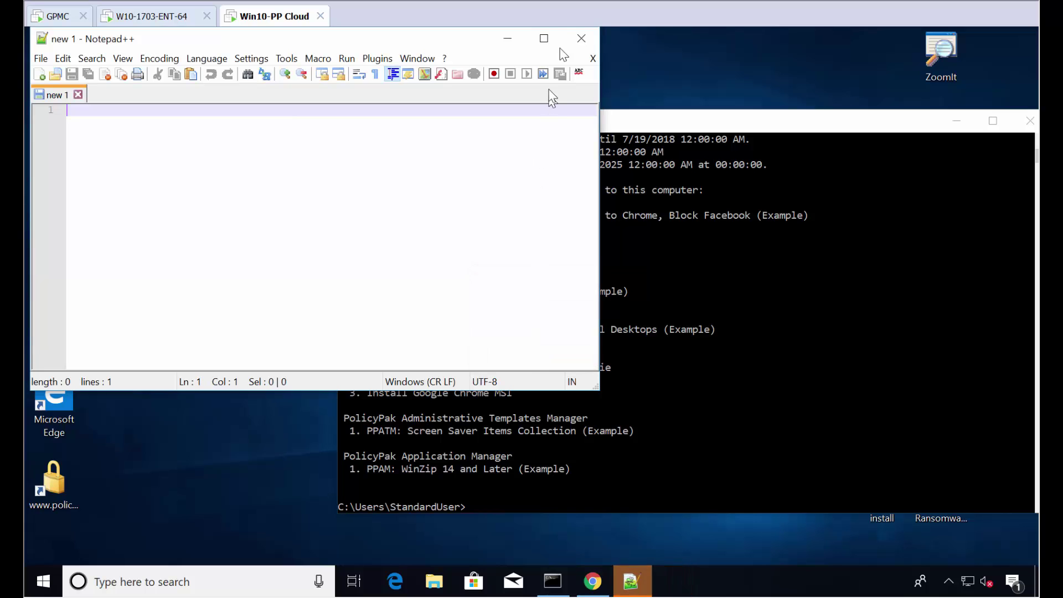
left_click(580, 37)
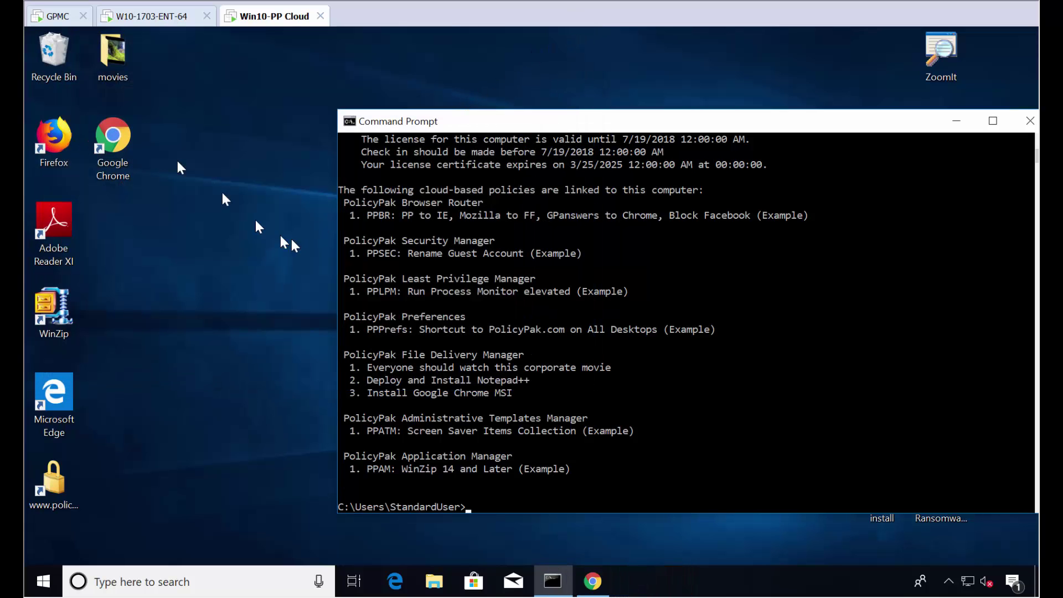
Reopen the desktop movies folder to view the delivered sample video file.
left_click(109, 58)
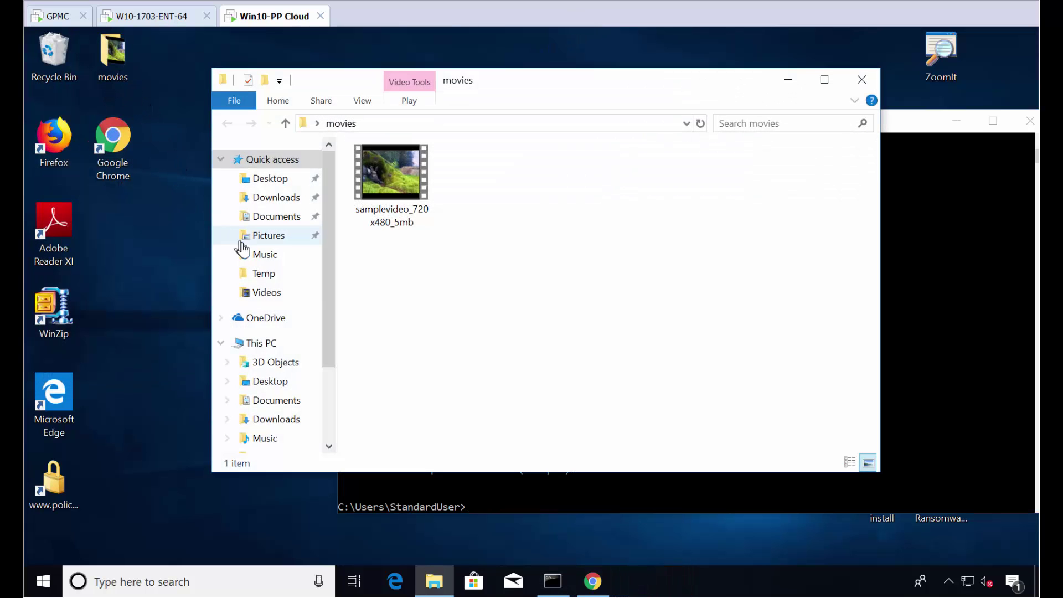